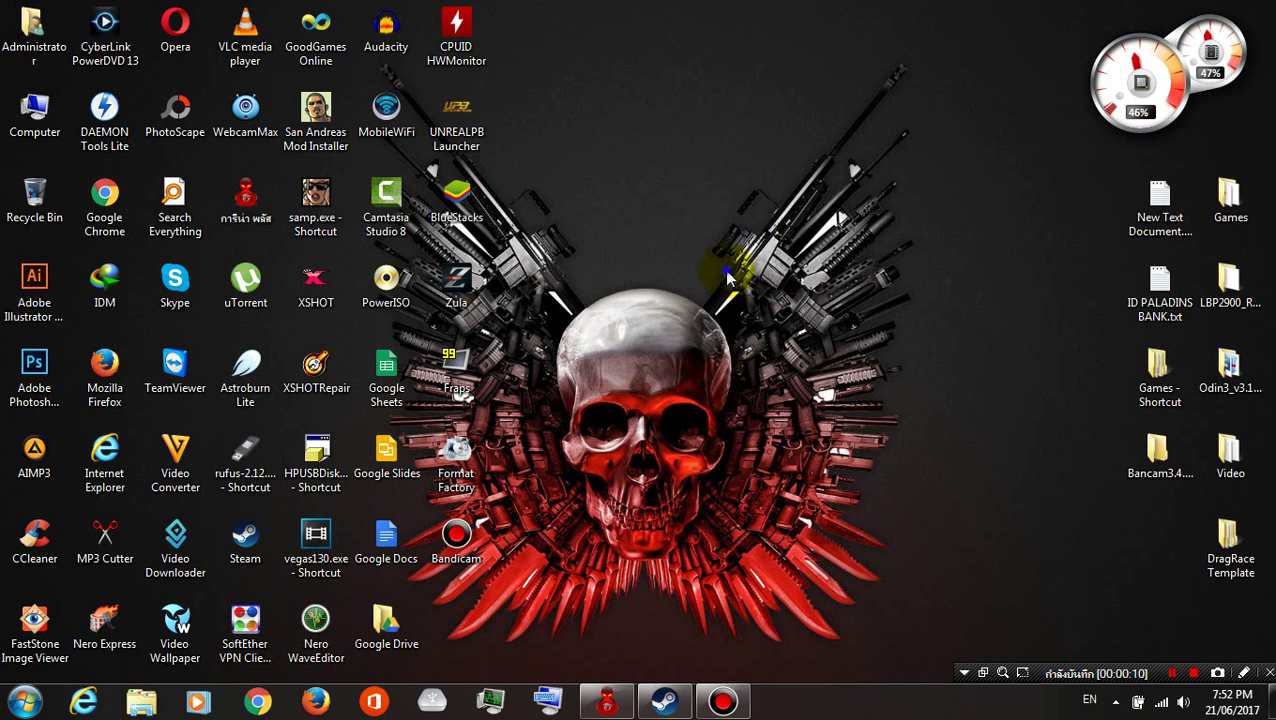
{"action": "right_click", "coordinate": [721, 254]}
{"action": "left_click", "coordinate": [790, 345]}
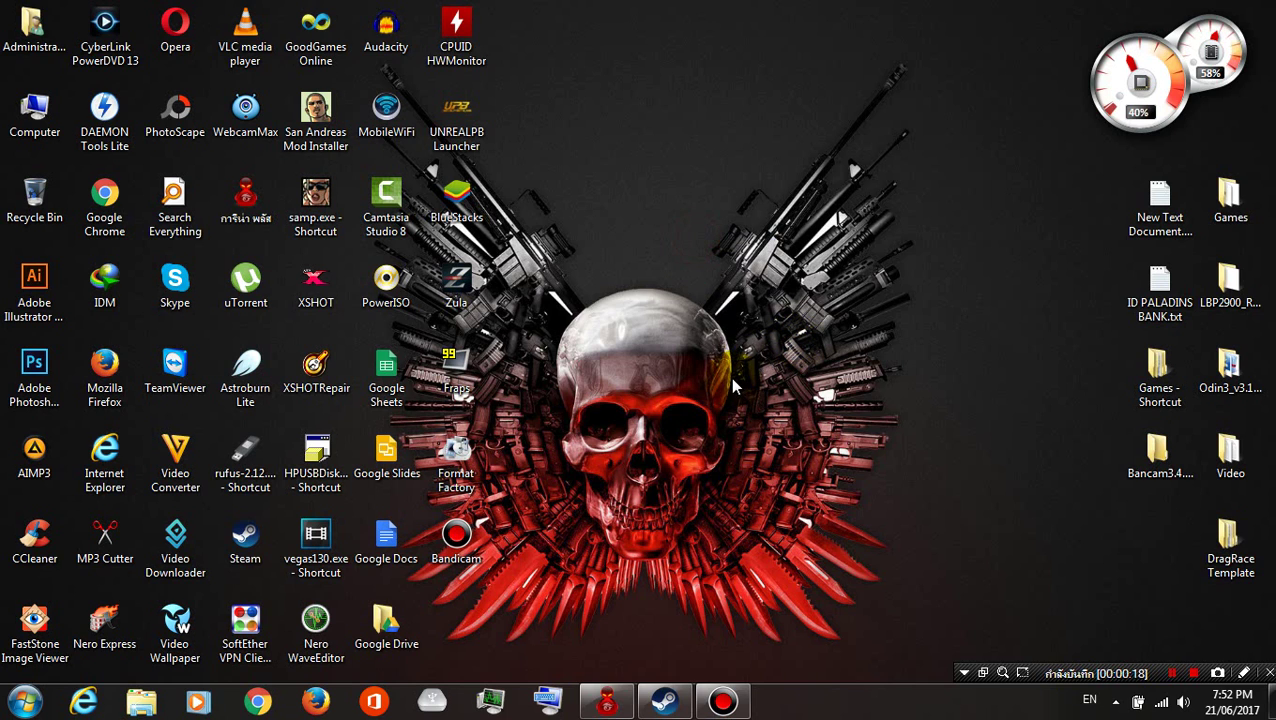
{"action": "right_click", "coordinate": [703, 204]}
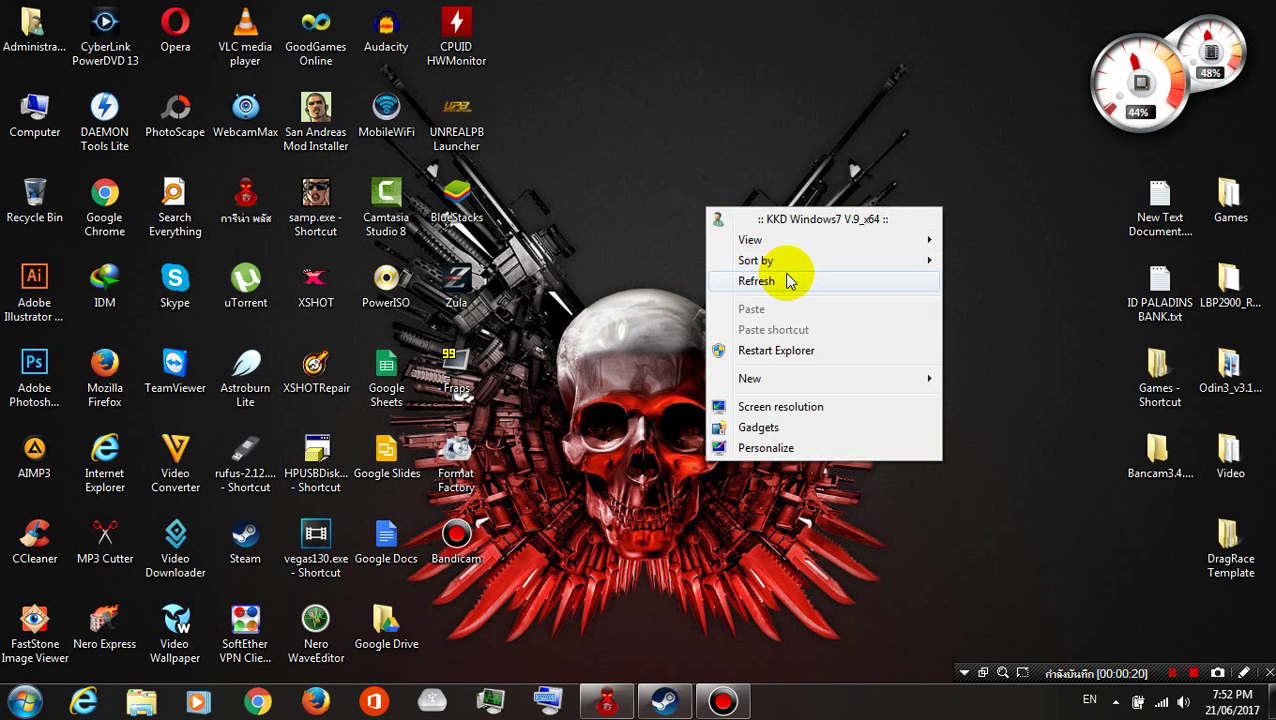
{"action": "left_click", "coordinate": [790, 278]}
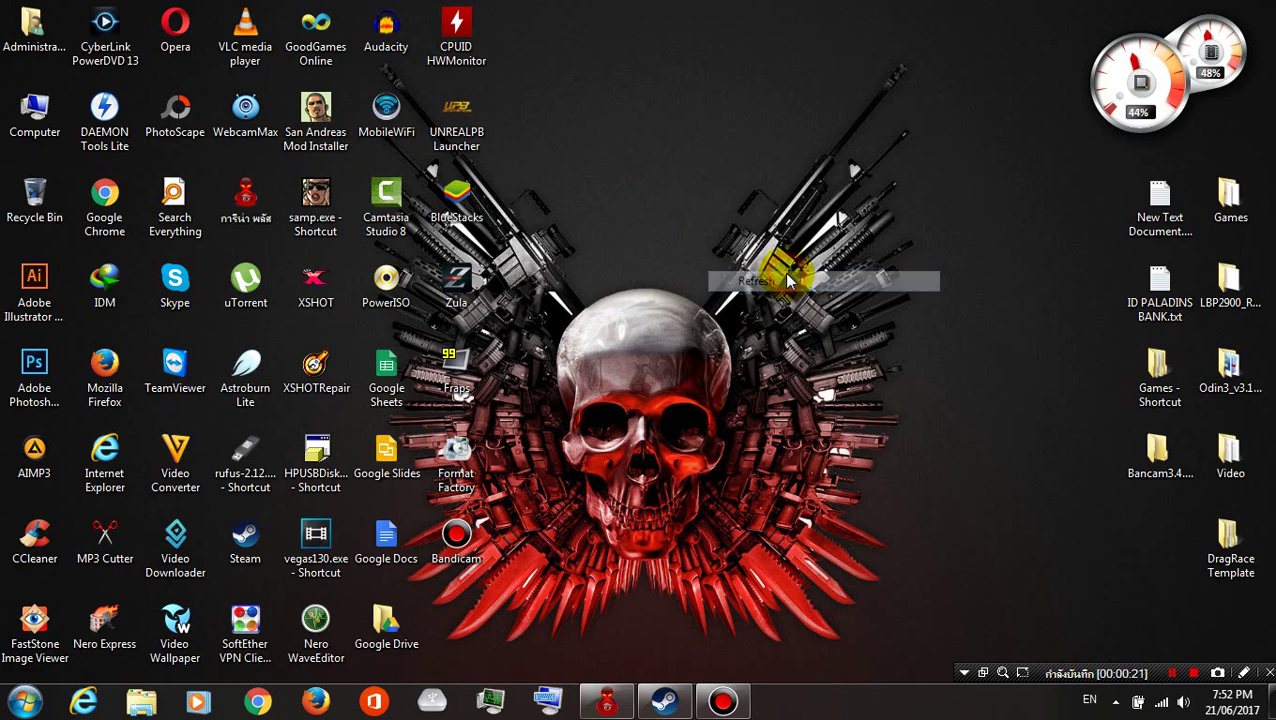
{"action": "right_click", "coordinate": [697, 263]}
{"action": "left_click", "coordinate": [768, 340]}
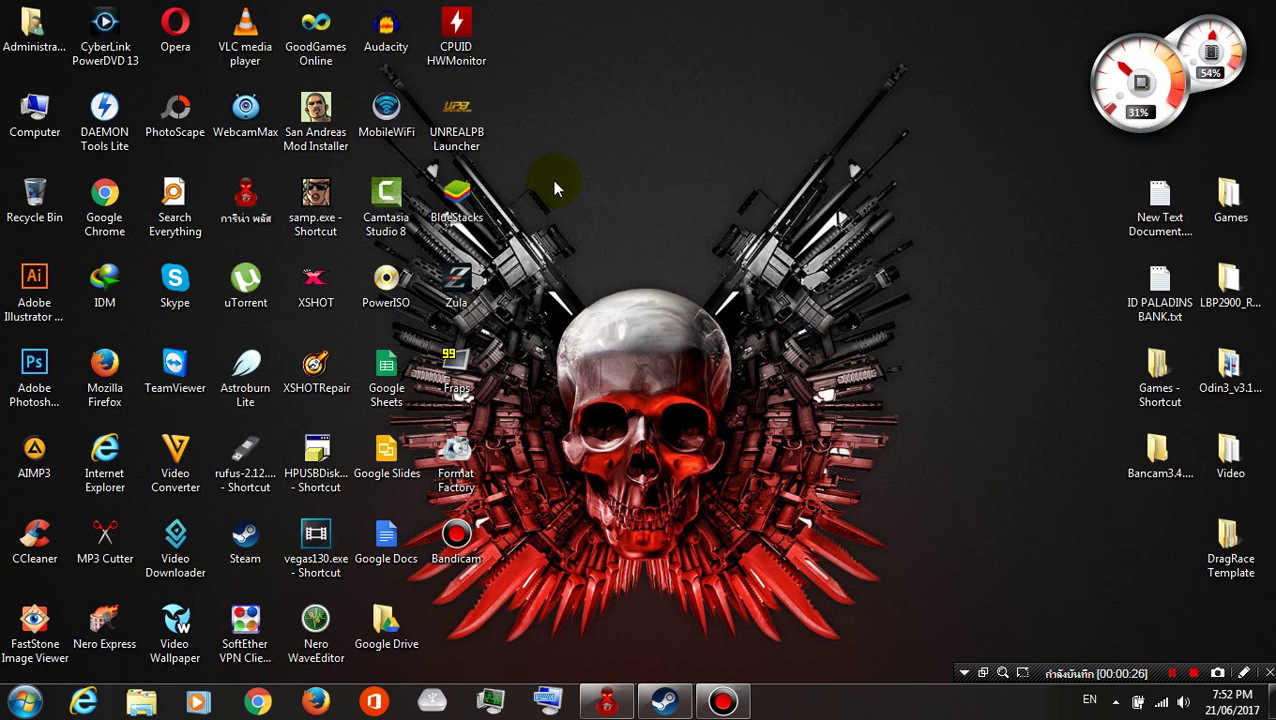
{"action": "right_click", "coordinate": [621, 205]}
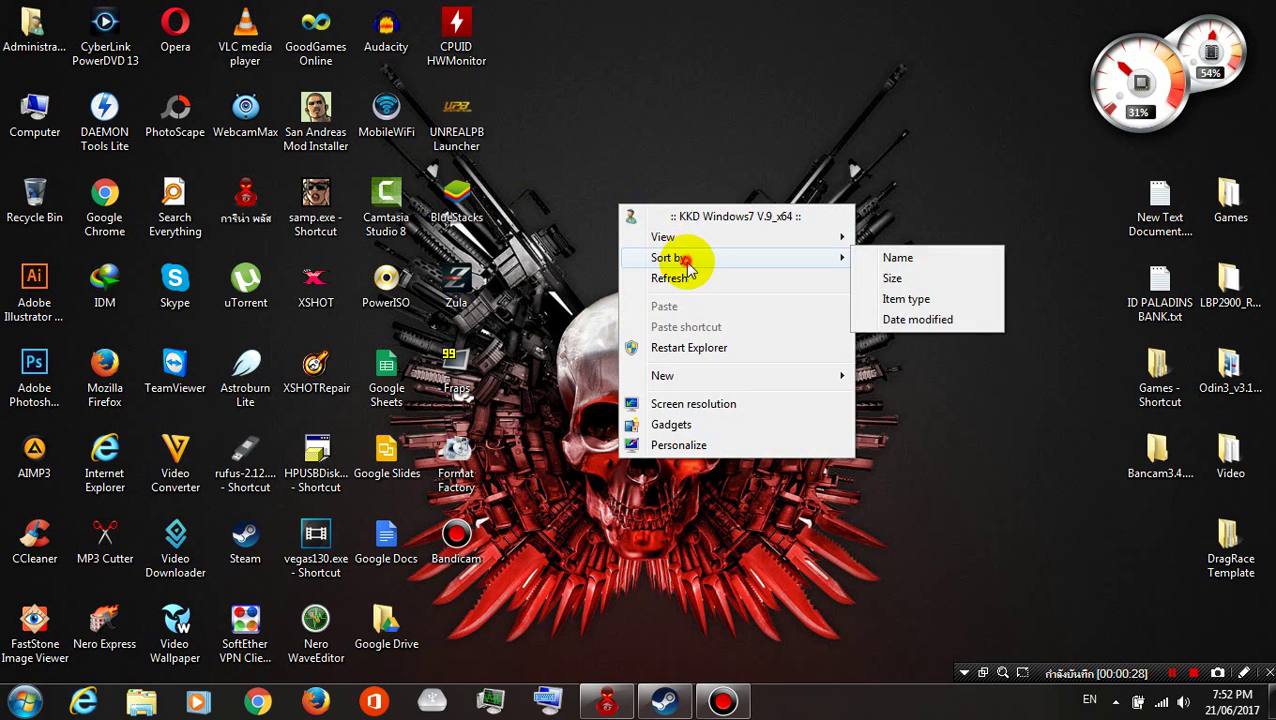
{"action": "left_click", "coordinate": [690, 277]}
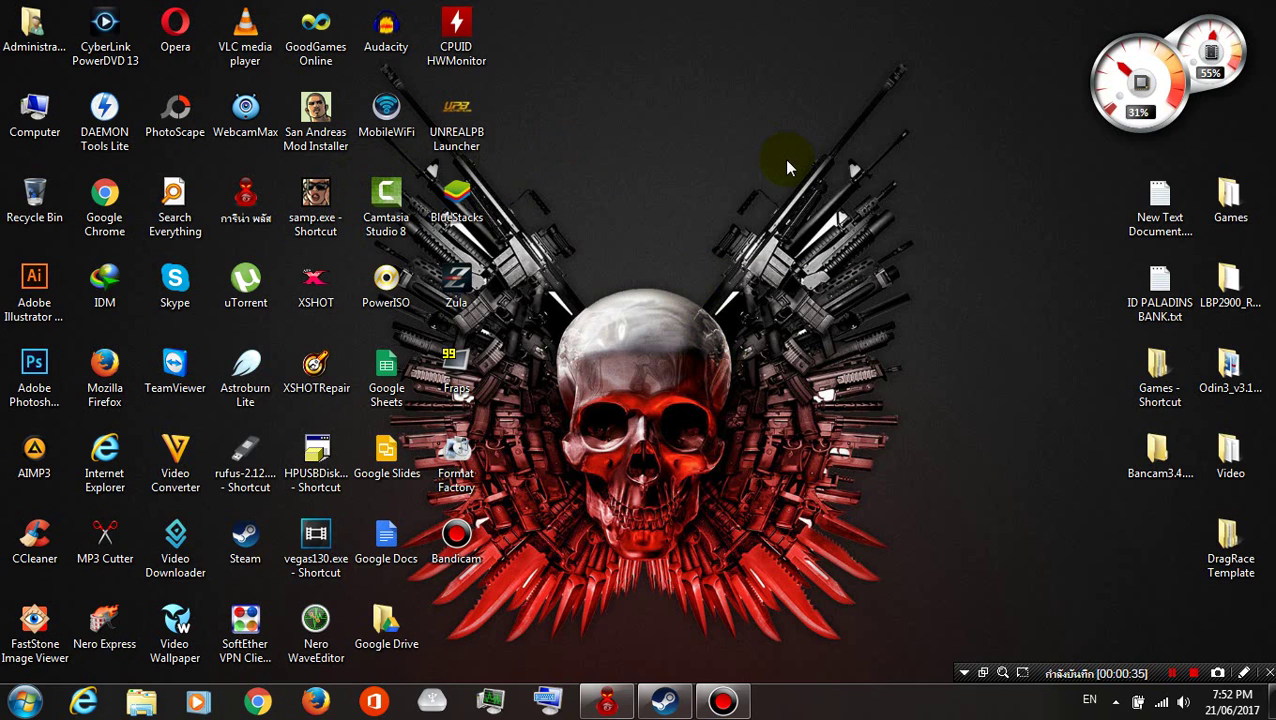
Step: Launch Camtasia Studio 8 as administrator and dismiss the startup dialogs to reach the maximized editor
{"action": "right_click", "coordinate": [386, 205]}
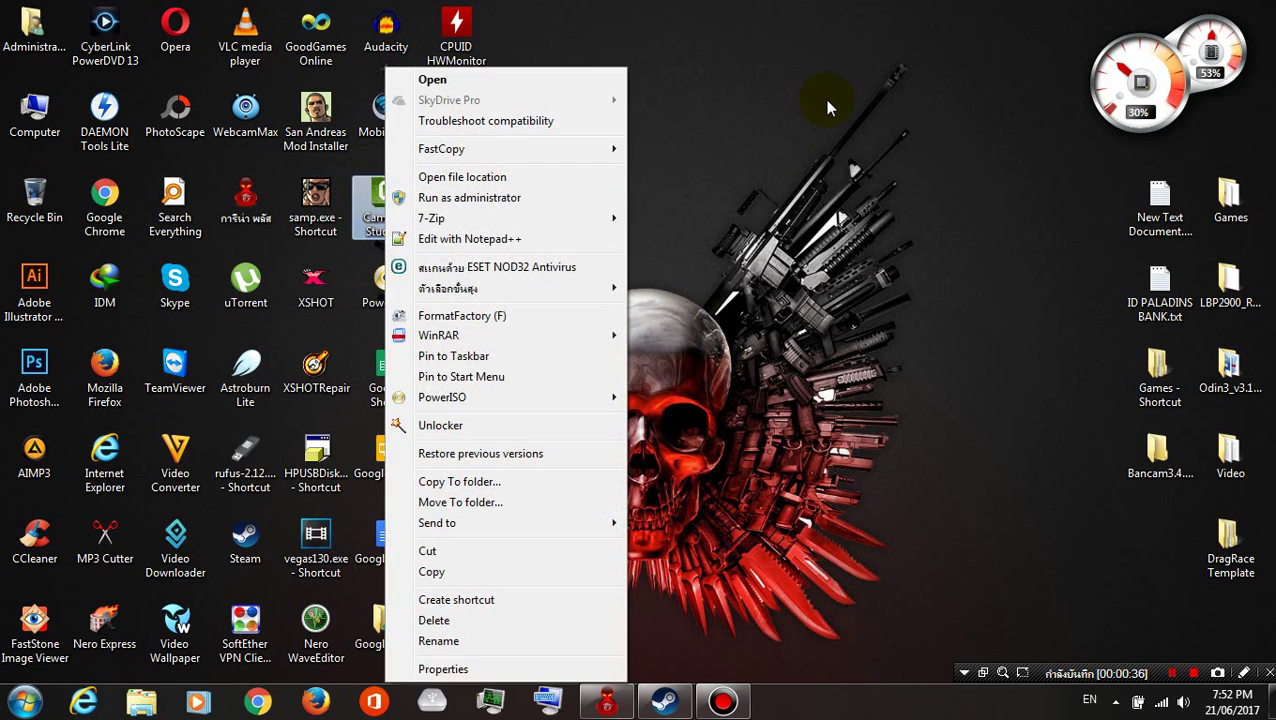
{"action": "left_click", "coordinate": [521, 198]}
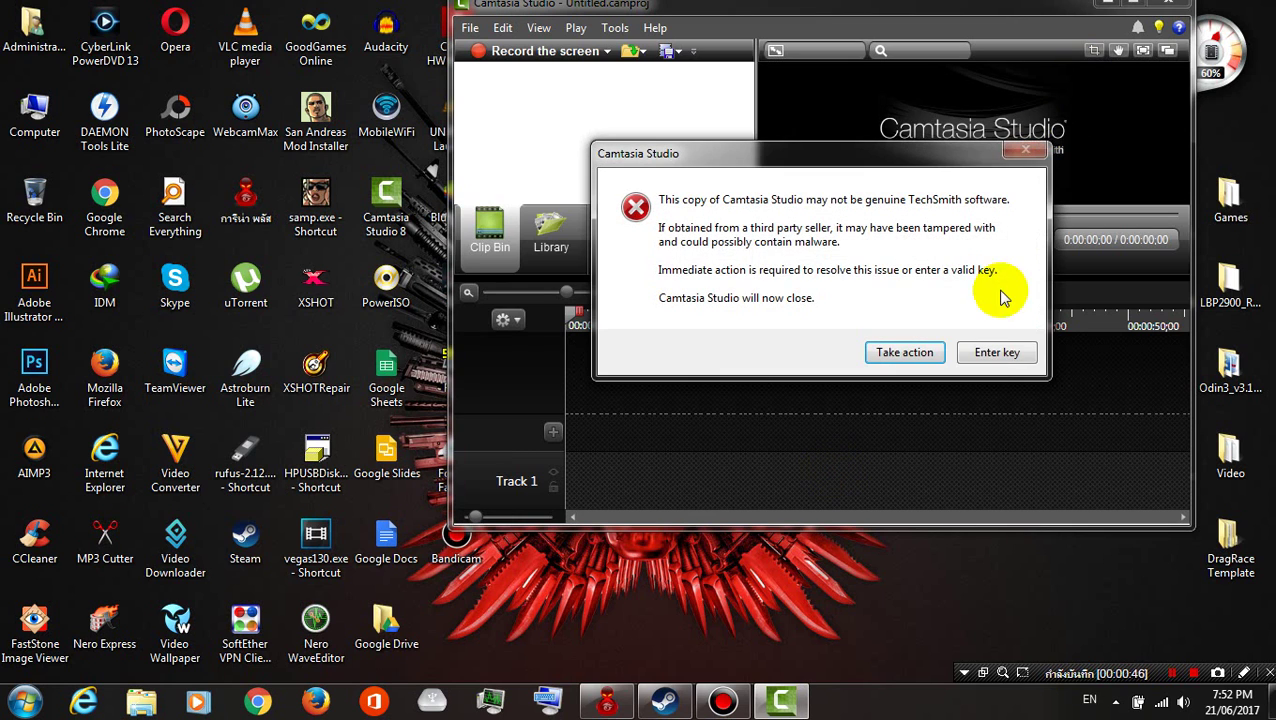
{"action": "left_click", "coordinate": [1003, 350]}
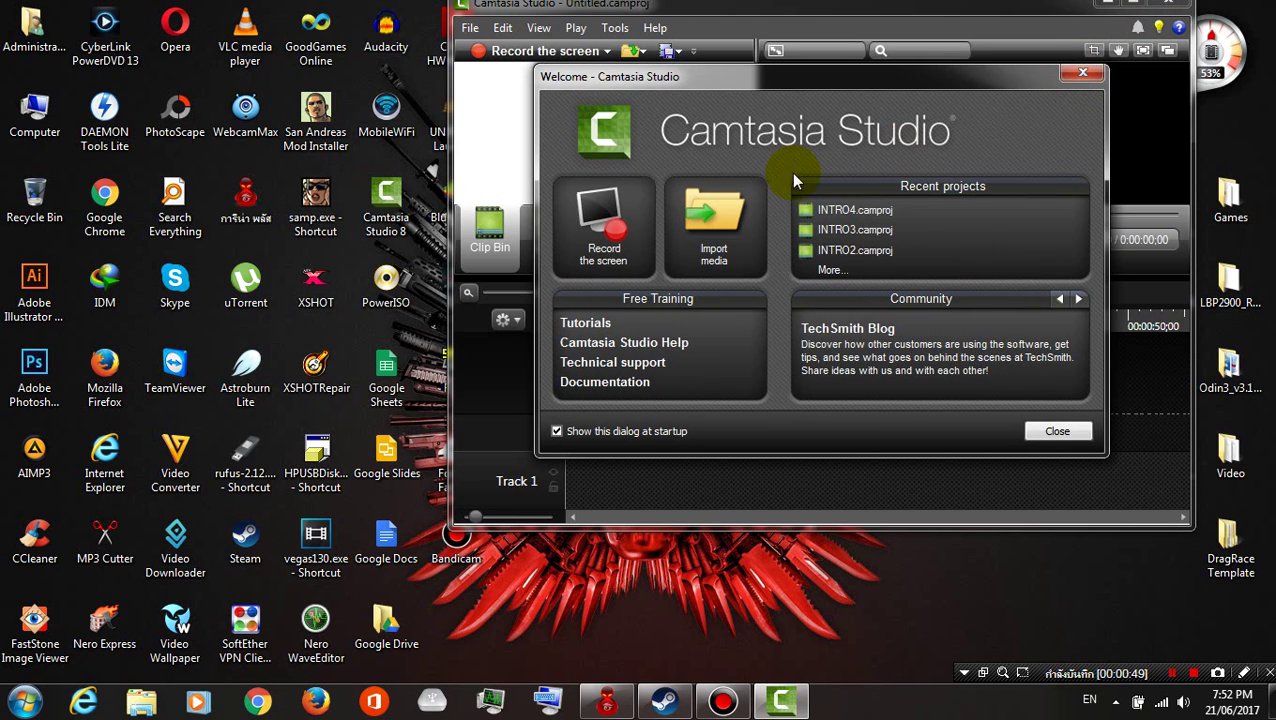
{"action": "left_click", "coordinate": [1082, 72]}
{"action": "double_click", "coordinate": [1118, 4]}
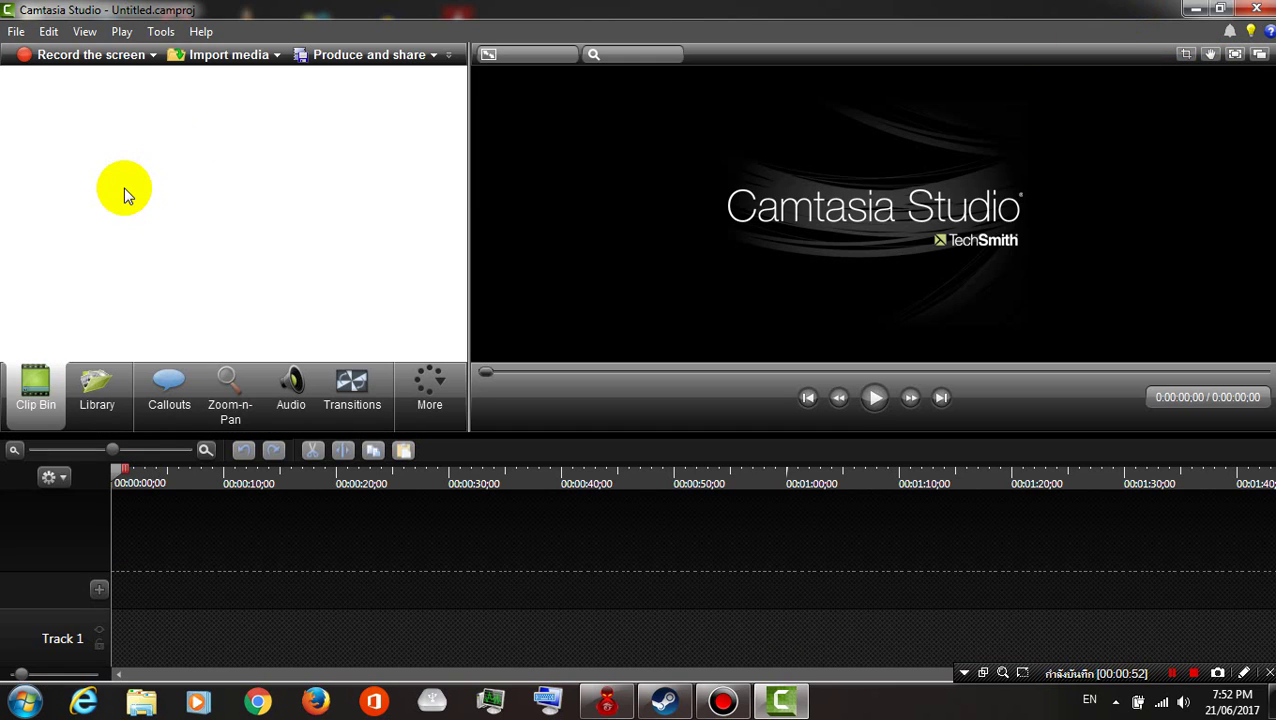
Step: Import Microsoft Windows Vista Logo Animation.mp4 from the Downloads folder and place it at the start of Track 1
{"action": "left_click_drag", "start_coordinate": [103, 154], "coordinate": [249, 358]}
{"action": "right_click", "coordinate": [213, 217]}
{"action": "left_click", "coordinate": [231, 177]}
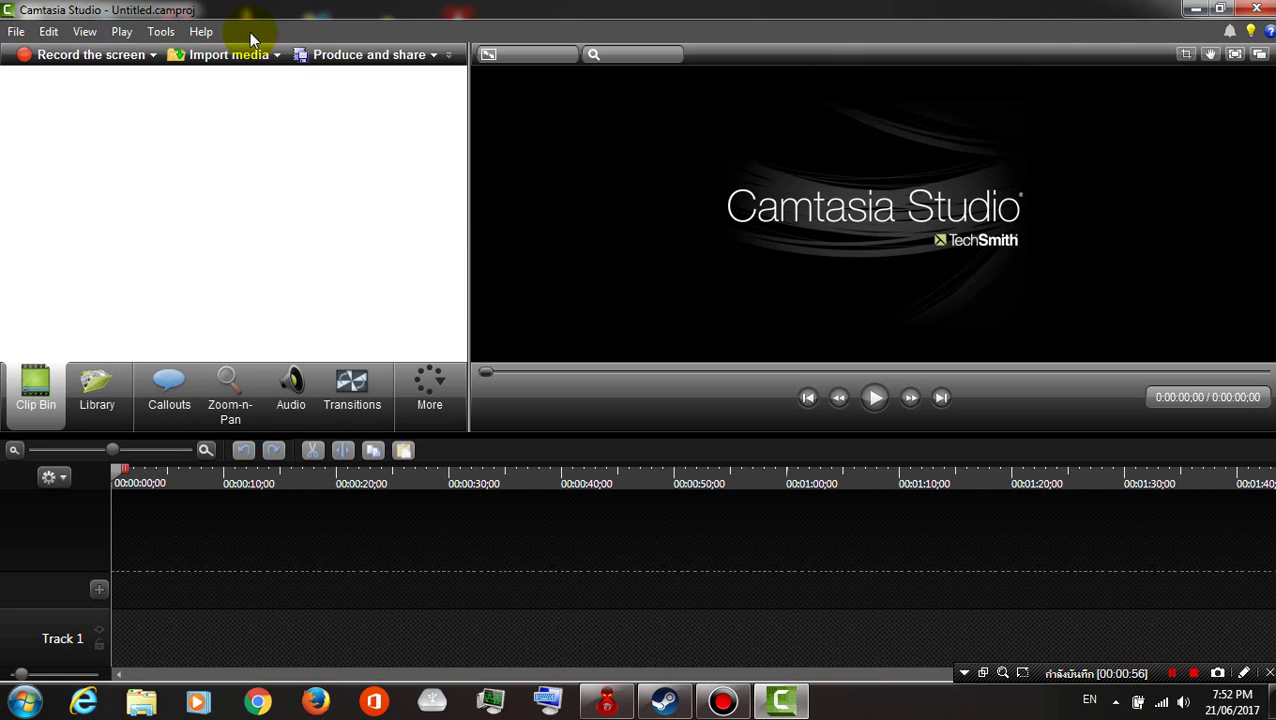
{"action": "left_click", "coordinate": [280, 56]}
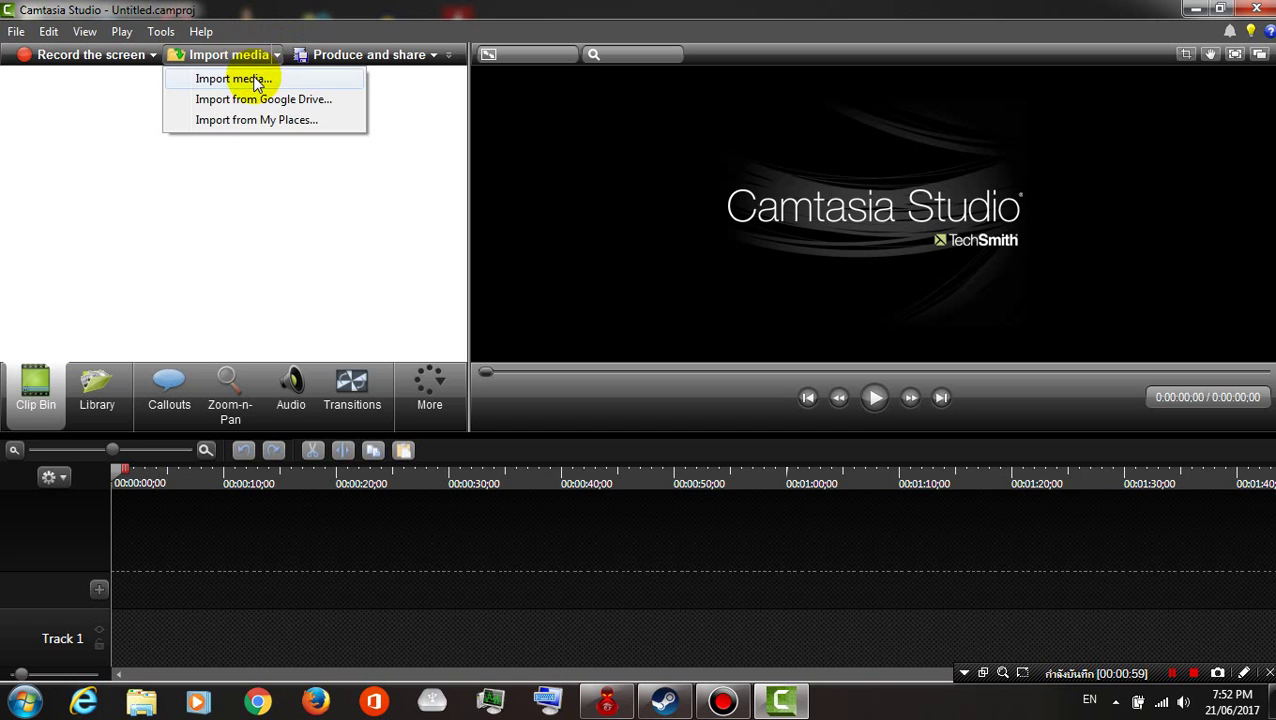
{"action": "left_click", "coordinate": [239, 188]}
{"action": "left_click", "coordinate": [241, 52]}
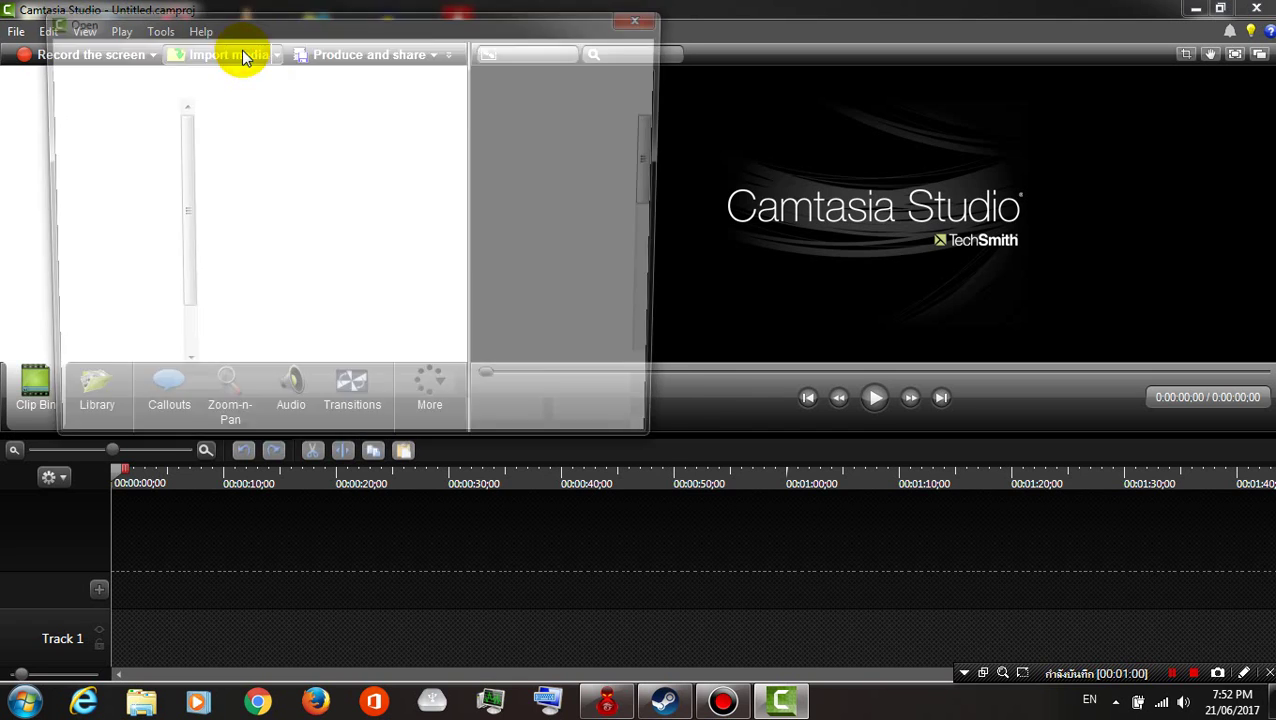
{"action": "left_click_drag", "start_coordinate": [652, 176], "coordinate": [673, 334]}
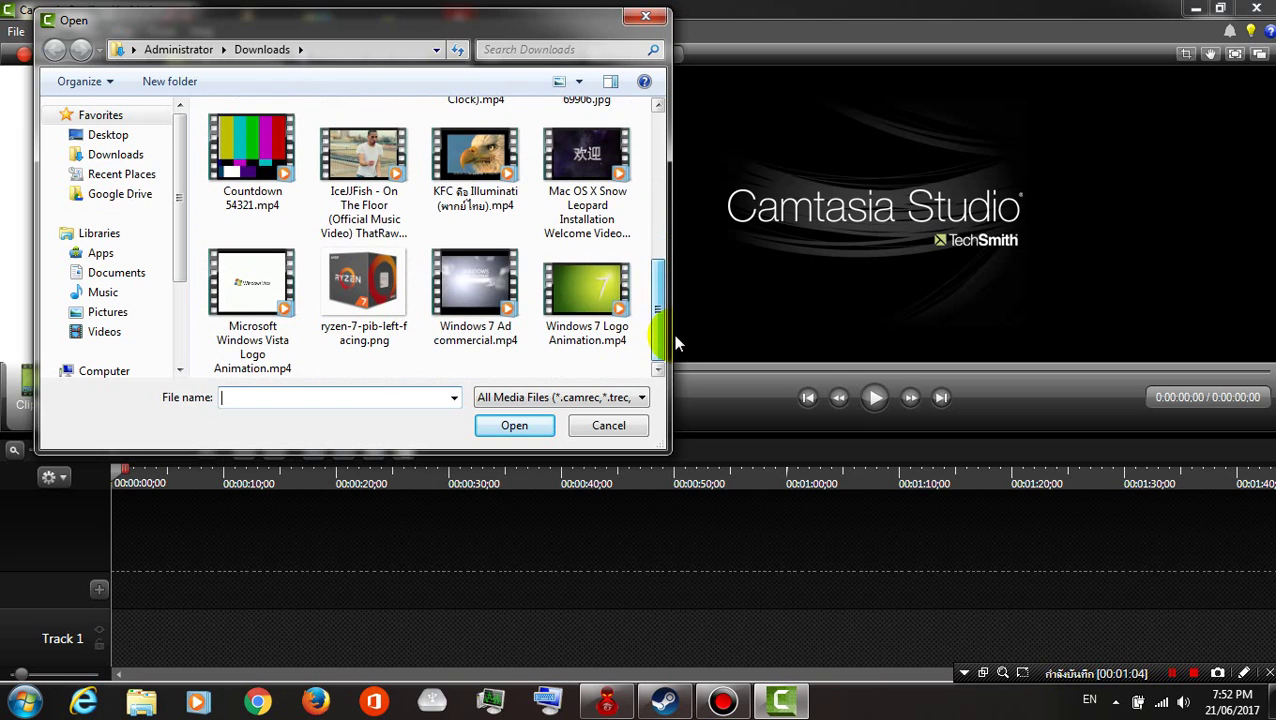
{"action": "double_click", "coordinate": [274, 270]}
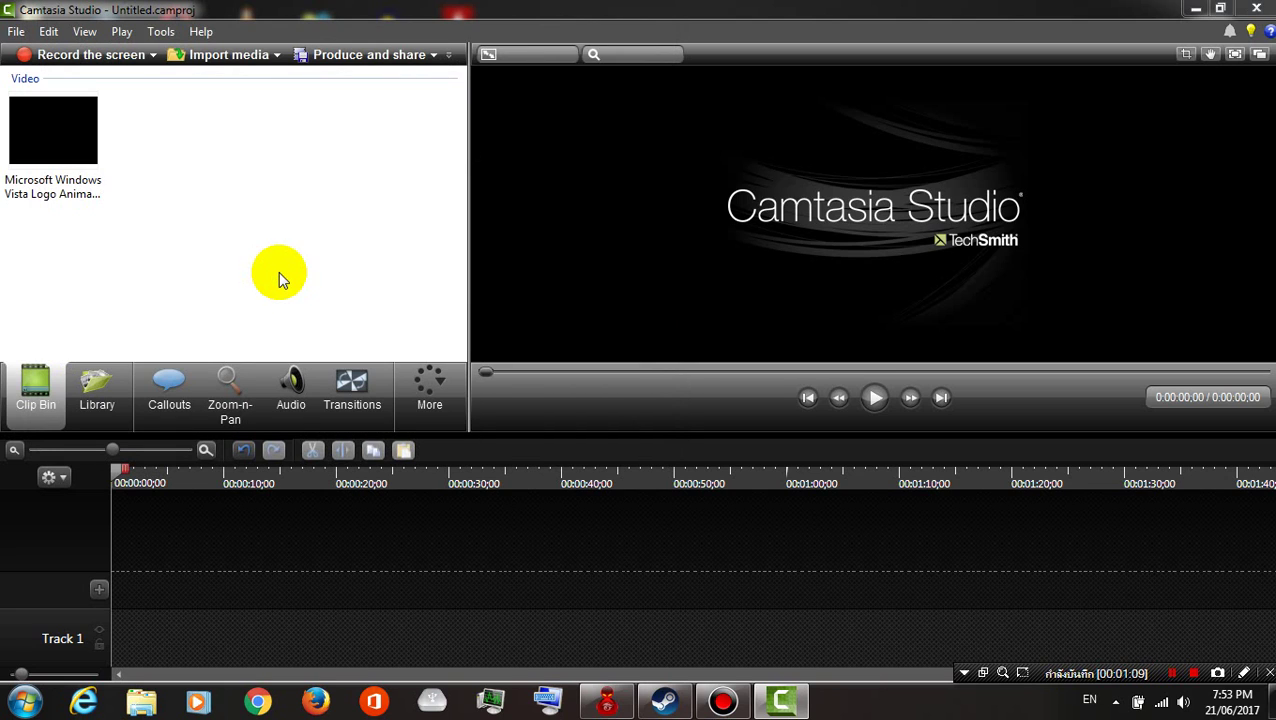
{"action": "left_click_drag", "start_coordinate": [55, 128], "coordinate": [281, 667]}
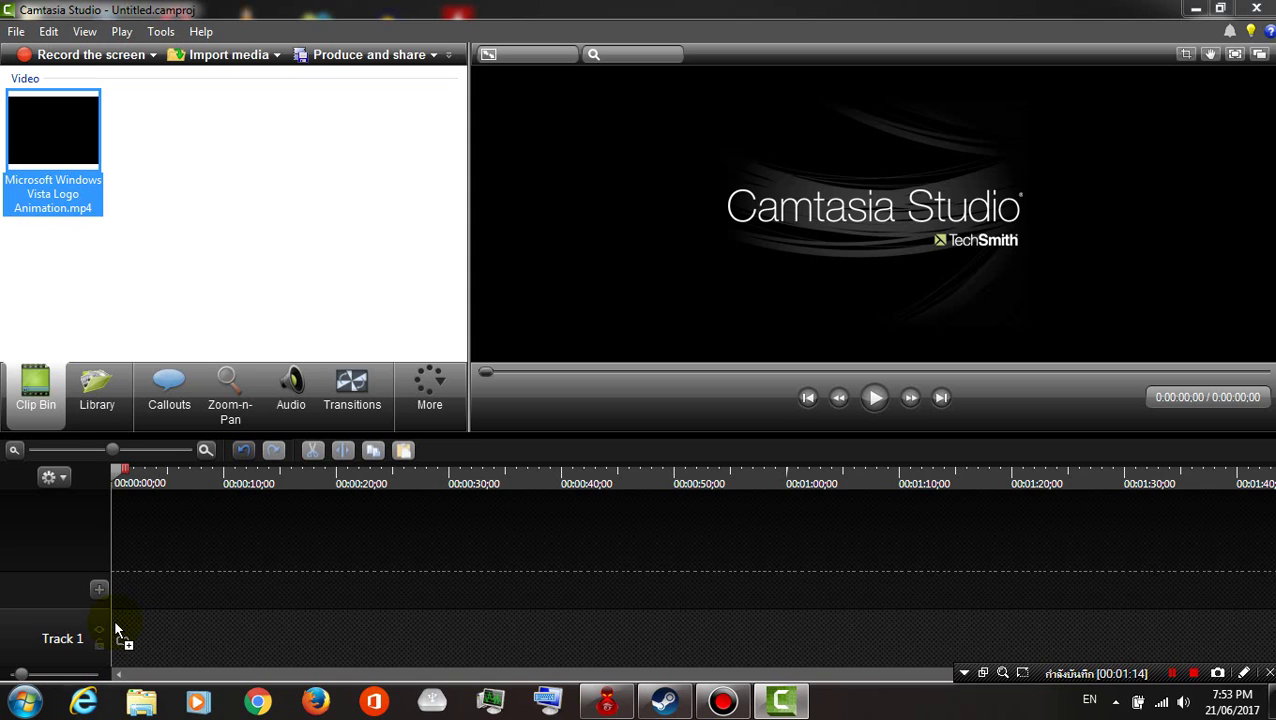
{"action": "left_click_drag", "start_coordinate": [115, 622], "coordinate": [115, 624]}
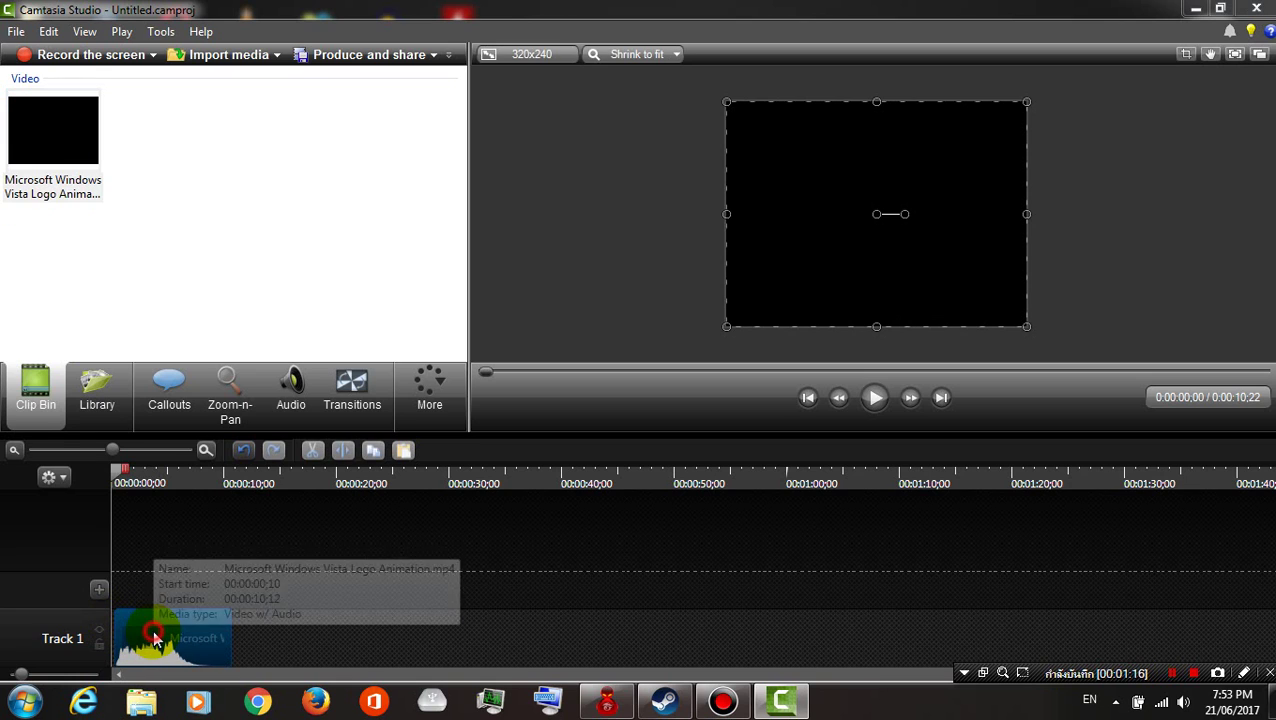
Step: Examine the available size presets in the project's editing dimensions, keeping Maximum 1080p HD
{"action": "left_click", "coordinate": [568, 56]}
{"action": "left_click", "coordinate": [645, 358]}
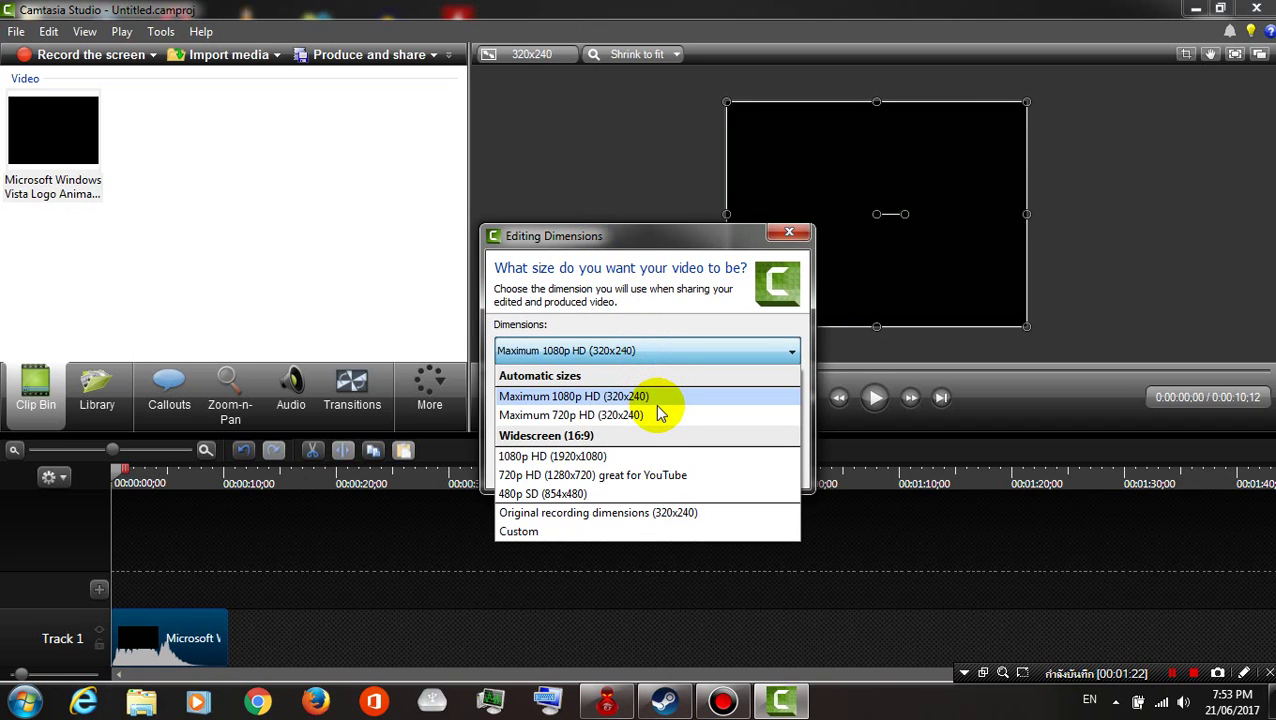
{"action": "left_click", "coordinate": [660, 398]}
{"action": "left_click", "coordinate": [658, 345]}
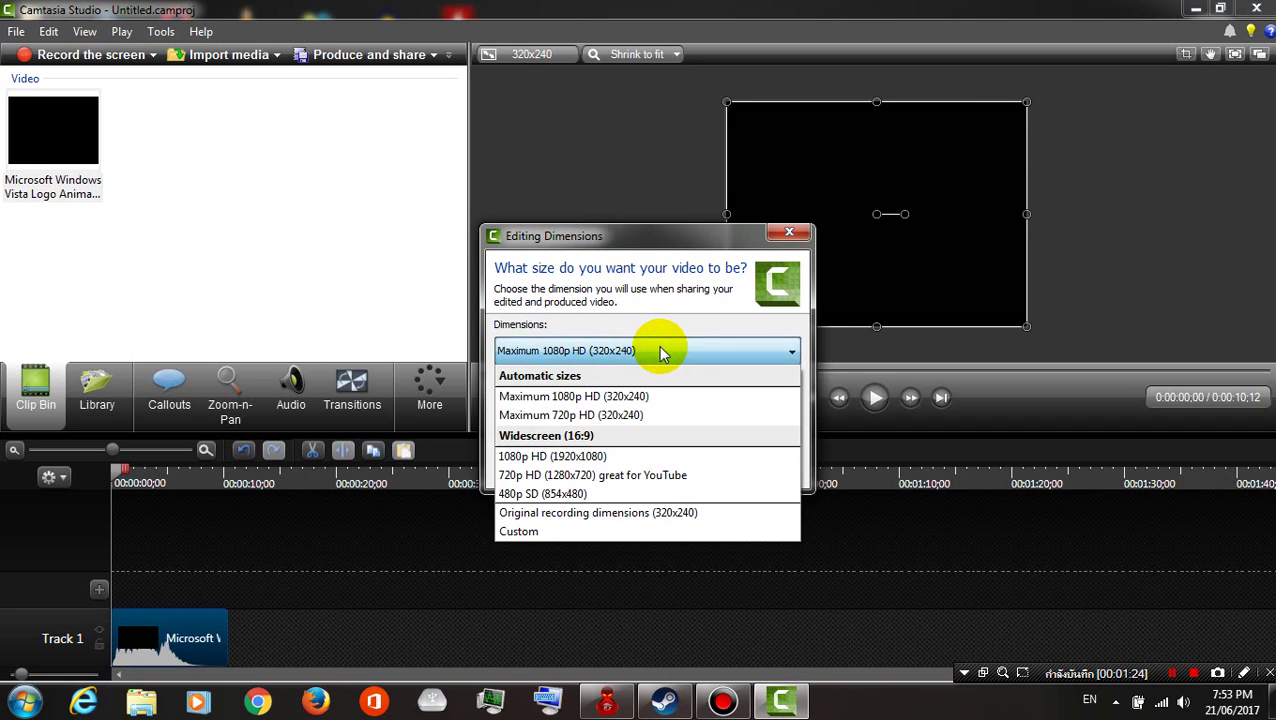
{"action": "left_click", "coordinate": [658, 345]}
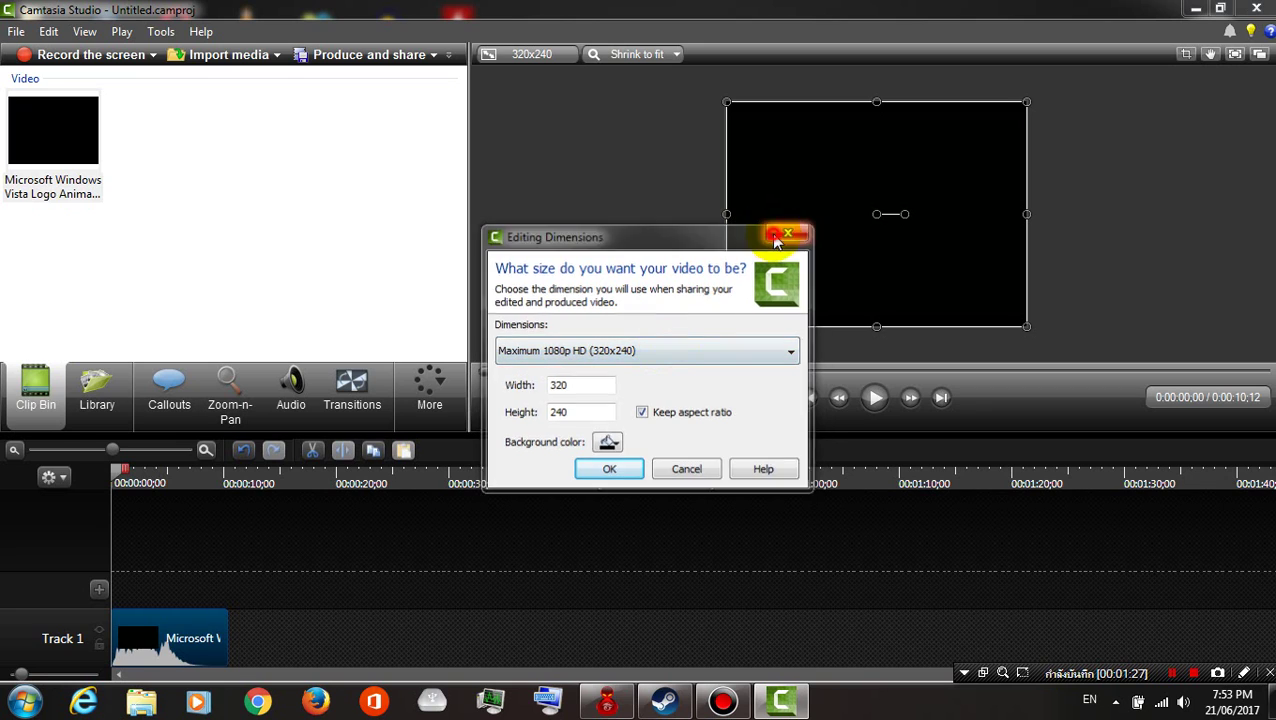
{"action": "left_click", "coordinate": [602, 470]}
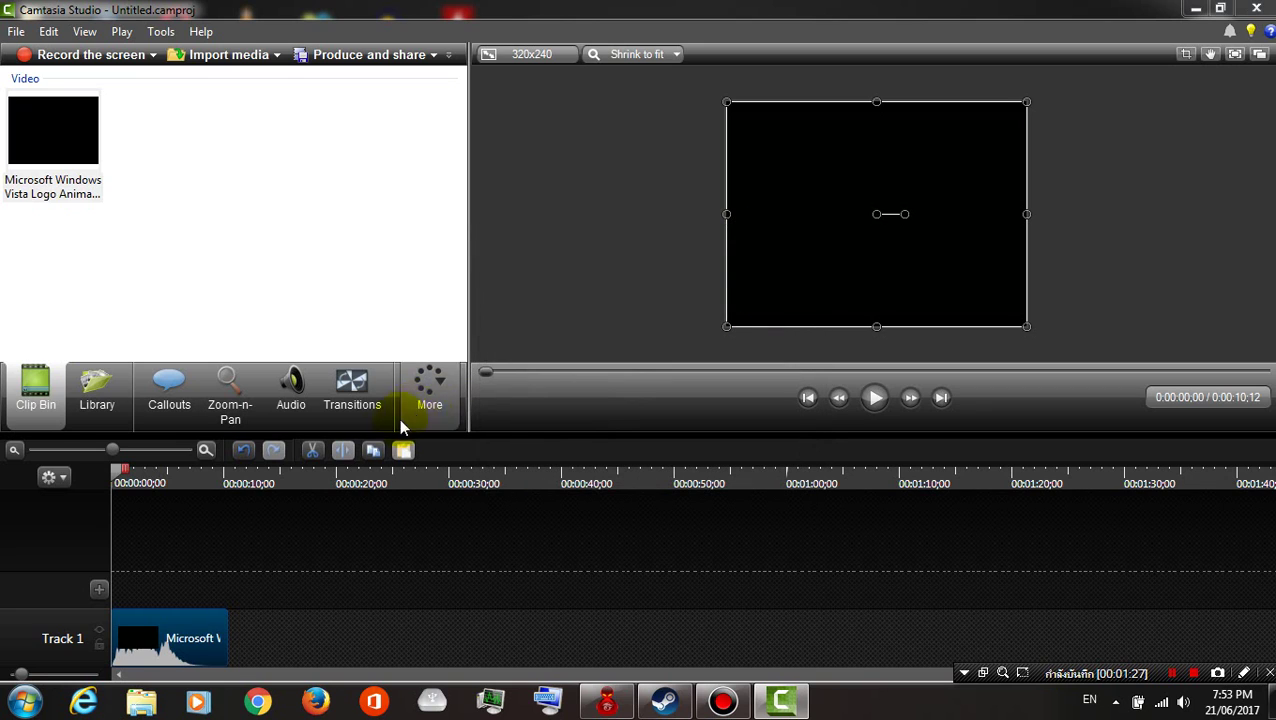
Step: Preview the logo clip with pauses, replaying it from the 3-second mark
{"action": "left_click", "coordinate": [880, 401]}
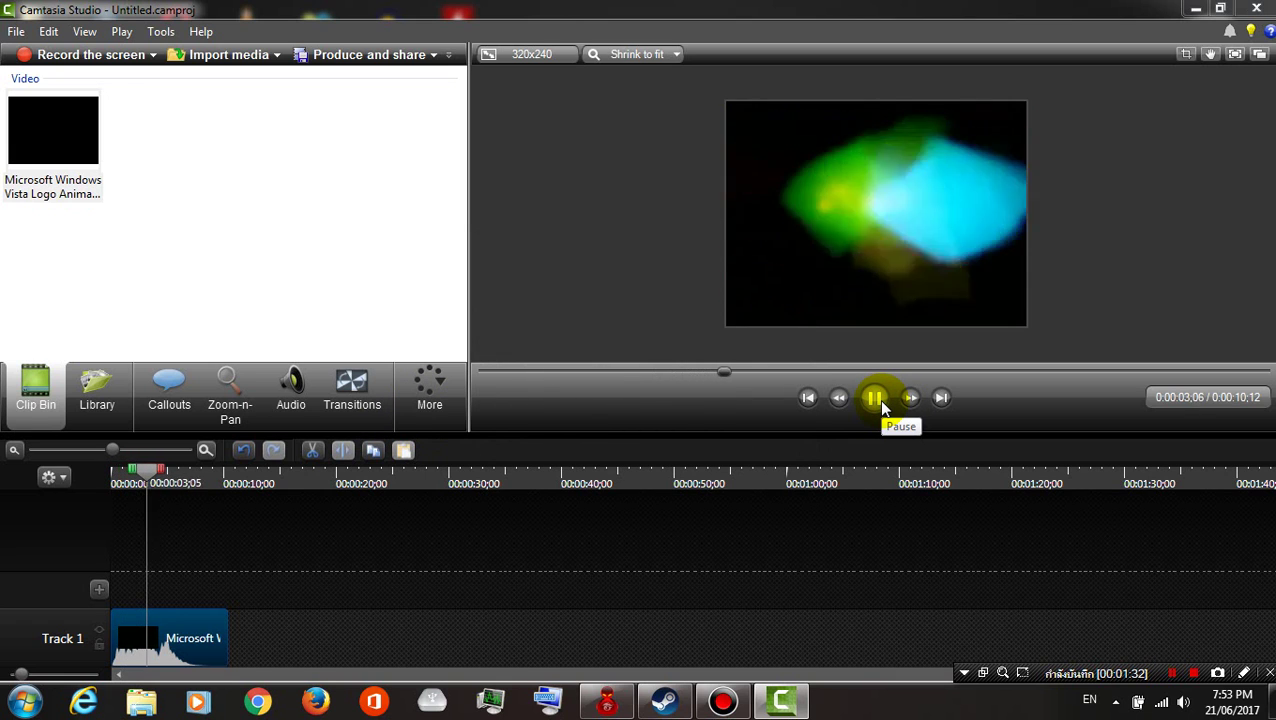
{"action": "left_click", "coordinate": [876, 400]}
{"action": "left_click", "coordinate": [876, 400]}
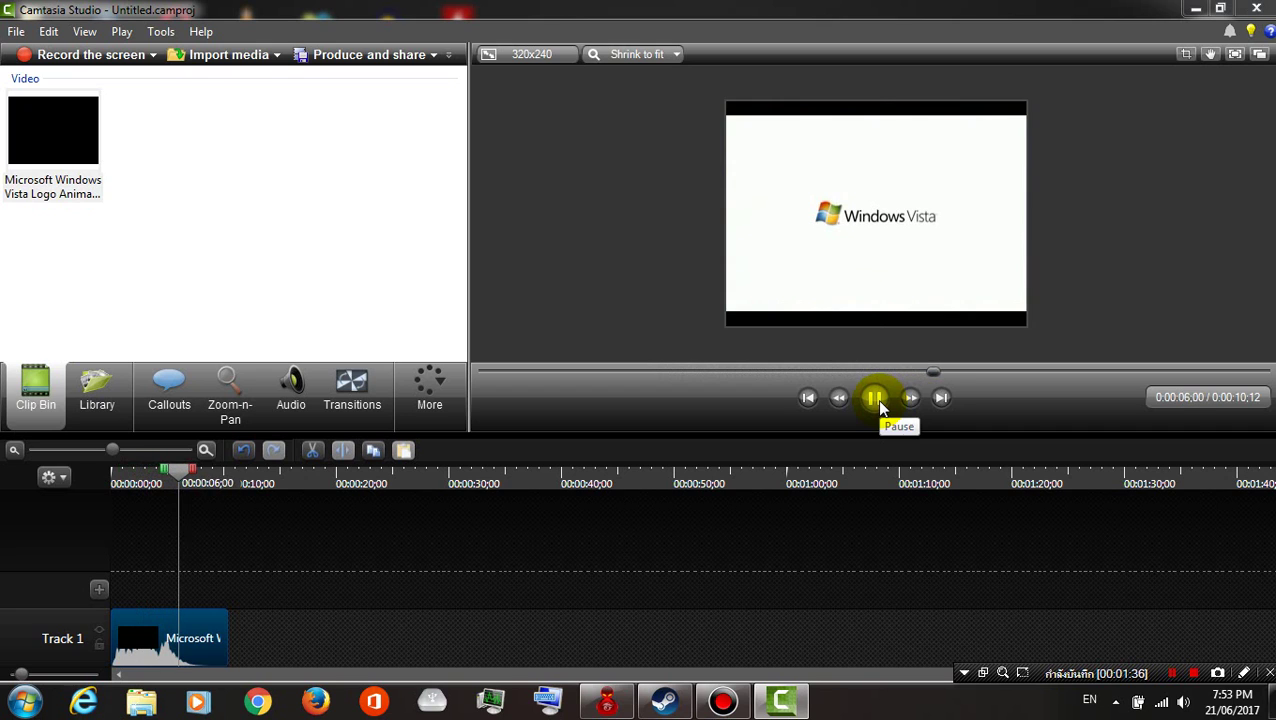
{"action": "left_click", "coordinate": [876, 400]}
{"action": "left_click_drag", "start_coordinate": [178, 465], "coordinate": [145, 465]}
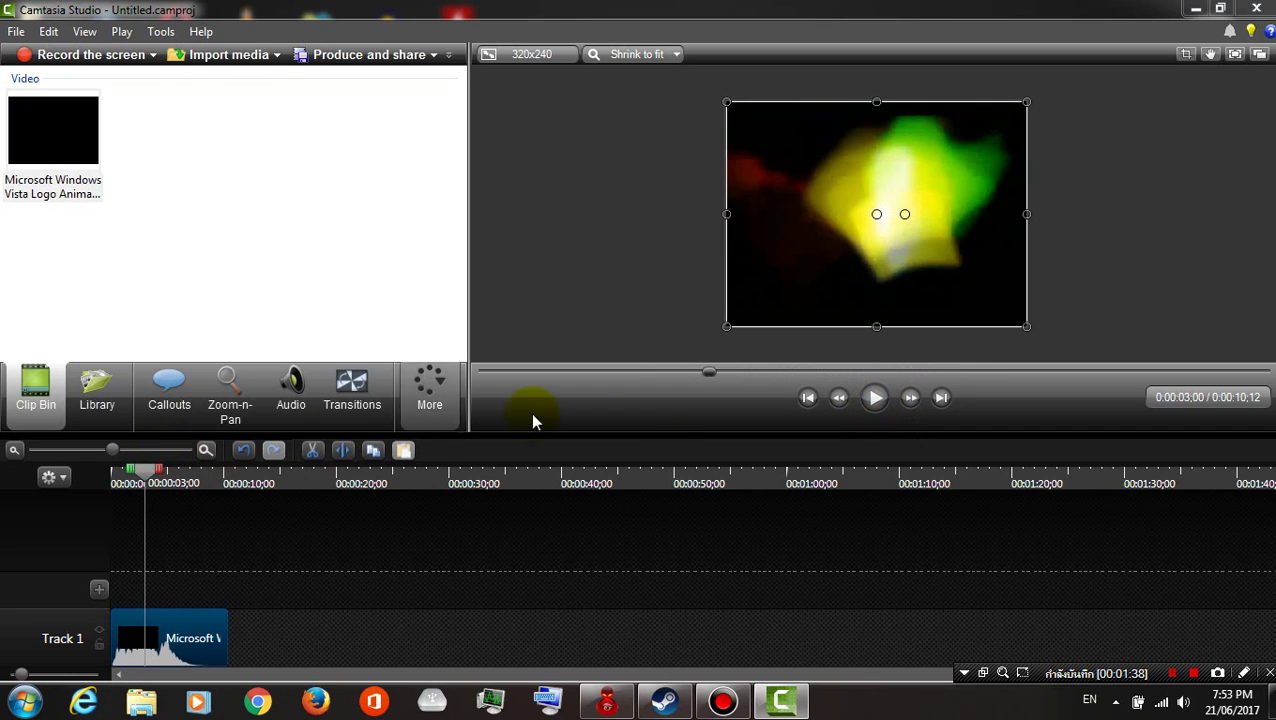
{"action": "left_click", "coordinate": [880, 383]}
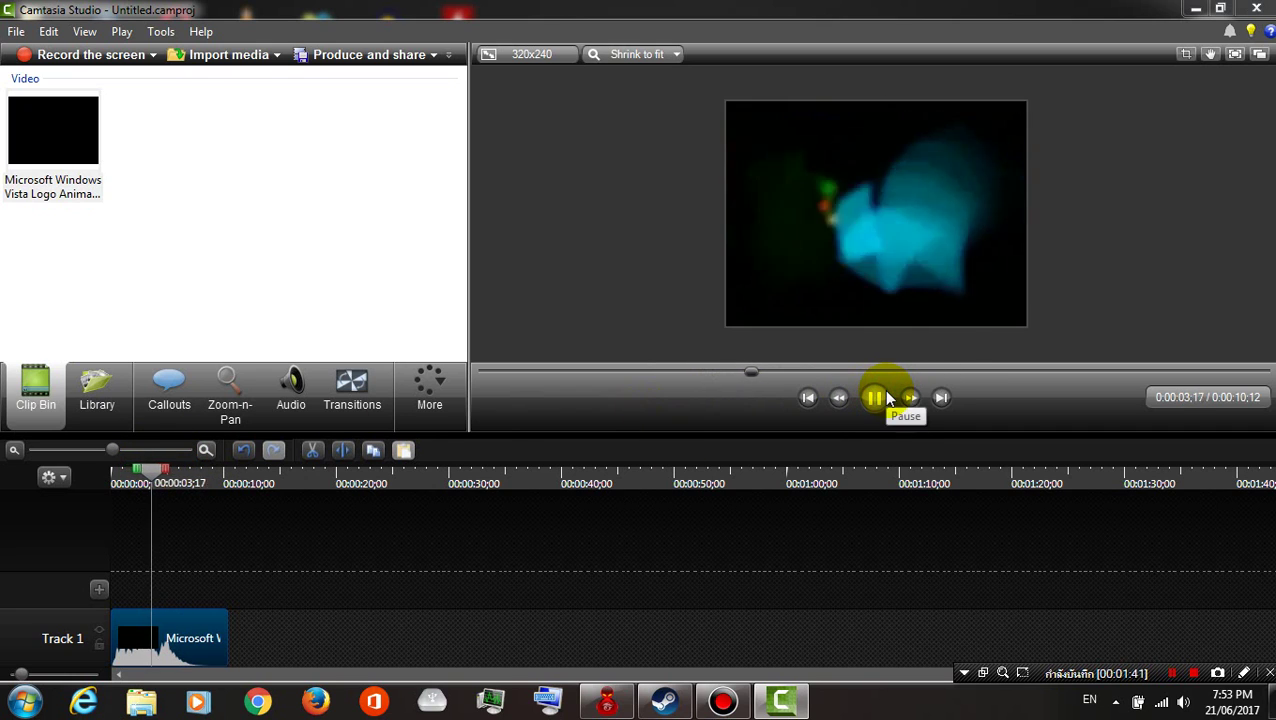
{"action": "left_click", "coordinate": [878, 398]}
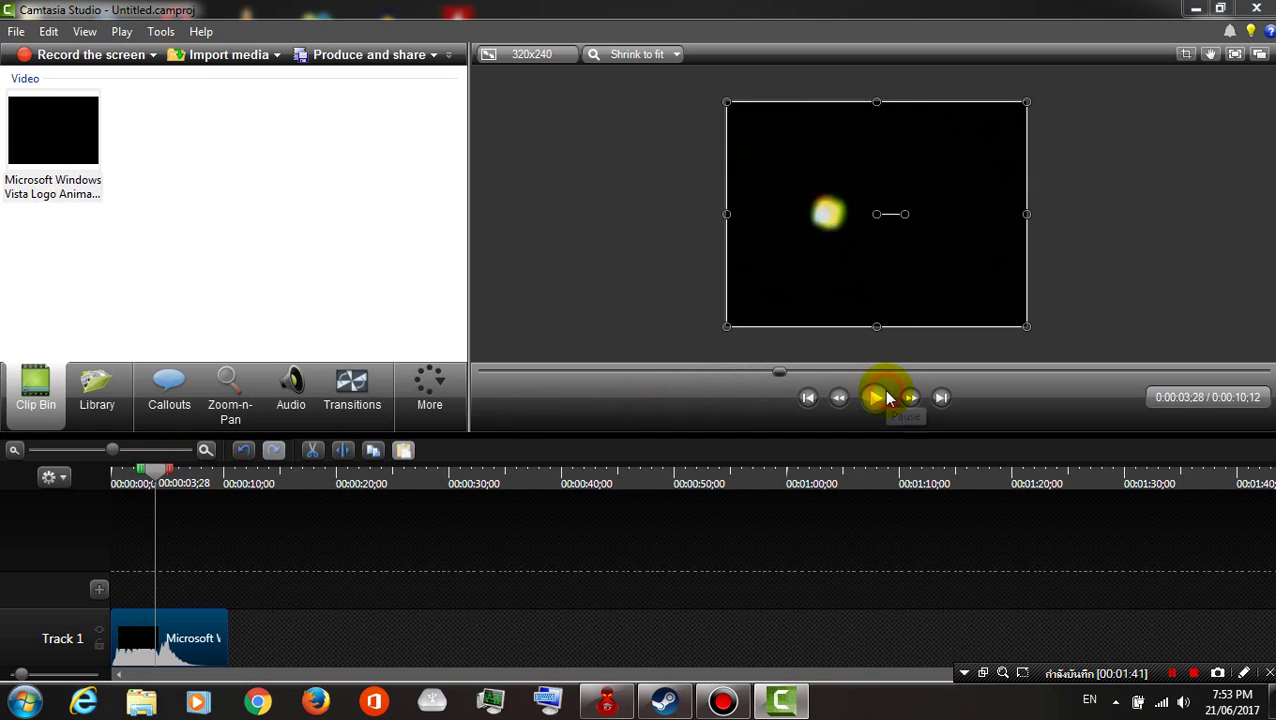
Step: Add Simple Title - Gray from the library's Title Clips - Simple folder to a new Track 2 at about 9 seconds
{"action": "left_click", "coordinate": [95, 385]}
{"action": "left_click", "coordinate": [10, 181]}
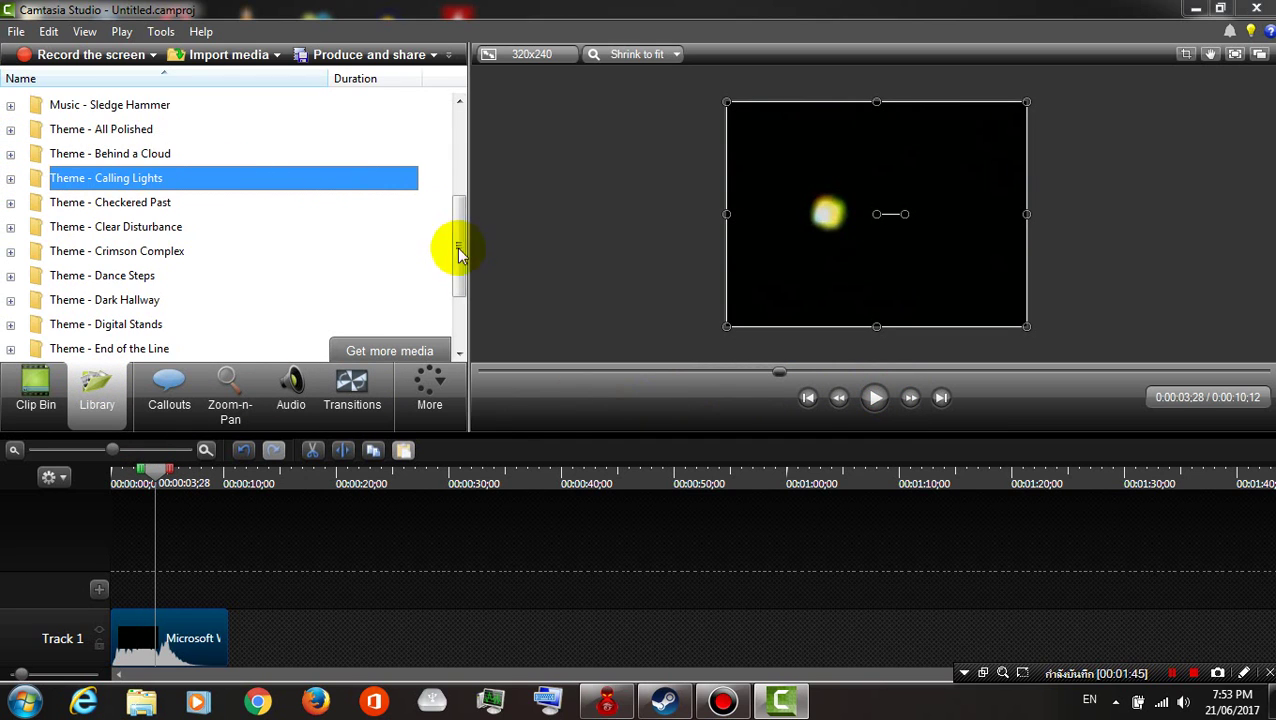
{"action": "left_click_drag", "start_coordinate": [461, 236], "coordinate": [462, 300]}
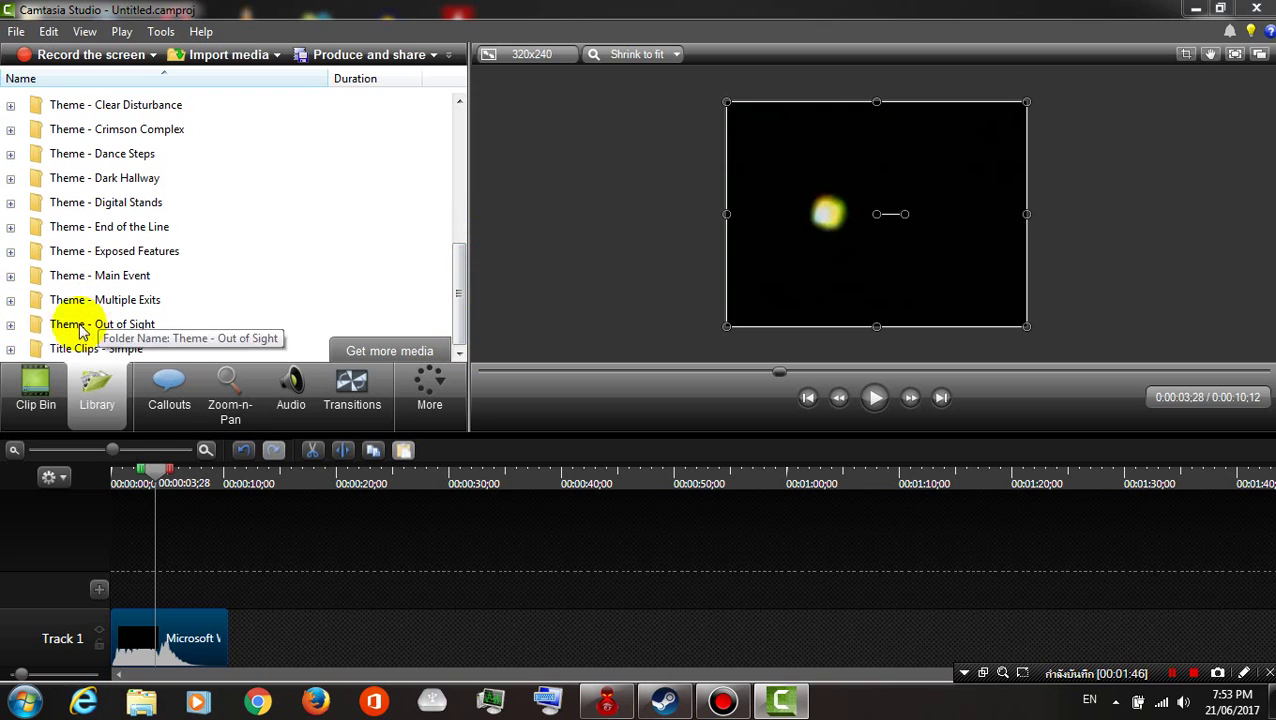
{"action": "left_click", "coordinate": [11, 349]}
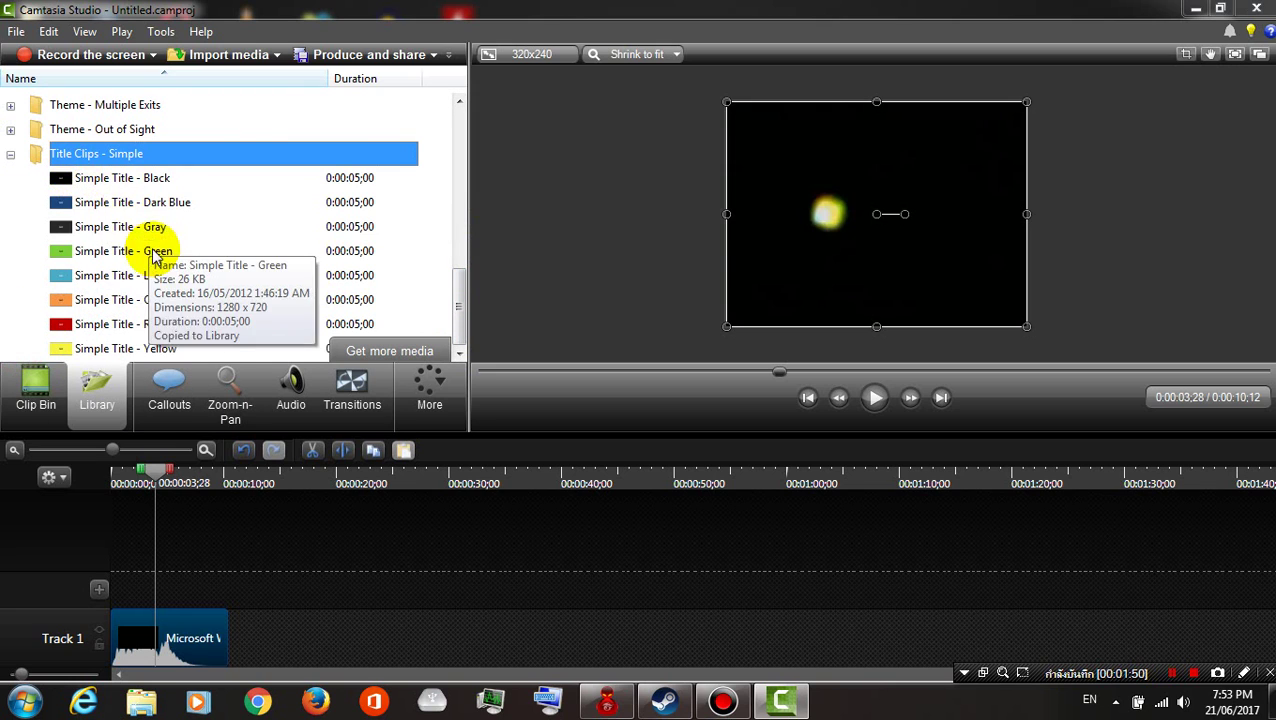
{"action": "left_click", "coordinate": [92, 230]}
{"action": "right_click", "coordinate": [93, 228]}
{"action": "left_click", "coordinate": [88, 229]}
{"action": "left_click_drag", "start_coordinate": [88, 229], "coordinate": [230, 345]}
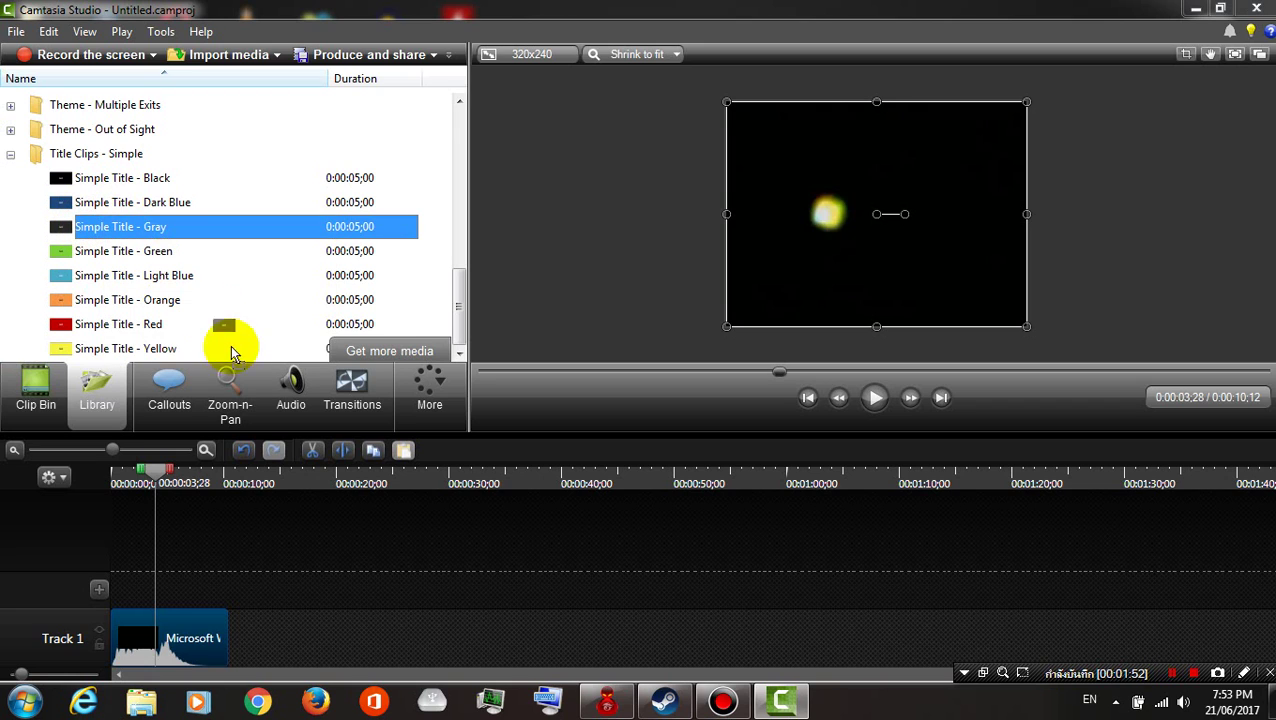
{"action": "left_click_drag", "start_coordinate": [228, 568], "coordinate": [217, 585]}
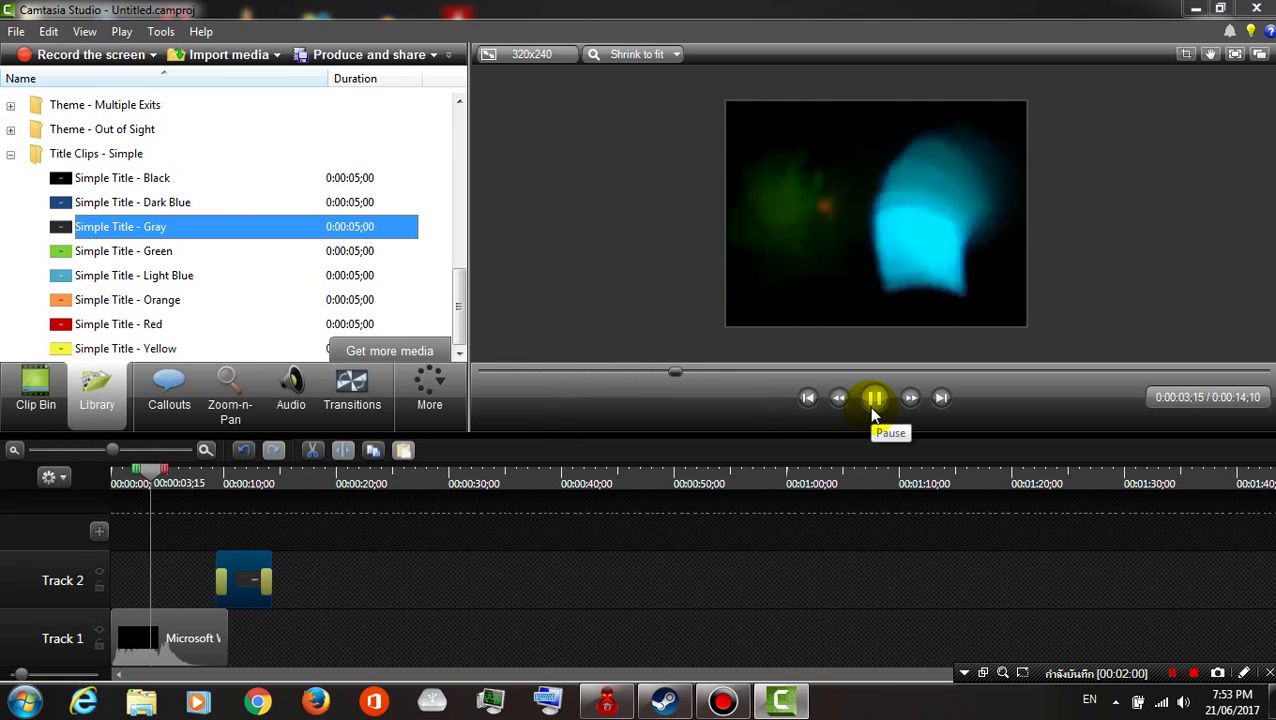
Step: Move the gray title clip on Track 2 to start at about 4 seconds, over the logo clip, and preview the overlap
{"action": "left_click", "coordinate": [873, 398]}
{"action": "left_click_drag", "start_coordinate": [236, 585], "coordinate": [168, 578]}
{"action": "left_click_drag", "start_coordinate": [158, 473], "coordinate": [139, 473]}
{"action": "left_click", "coordinate": [876, 398]}
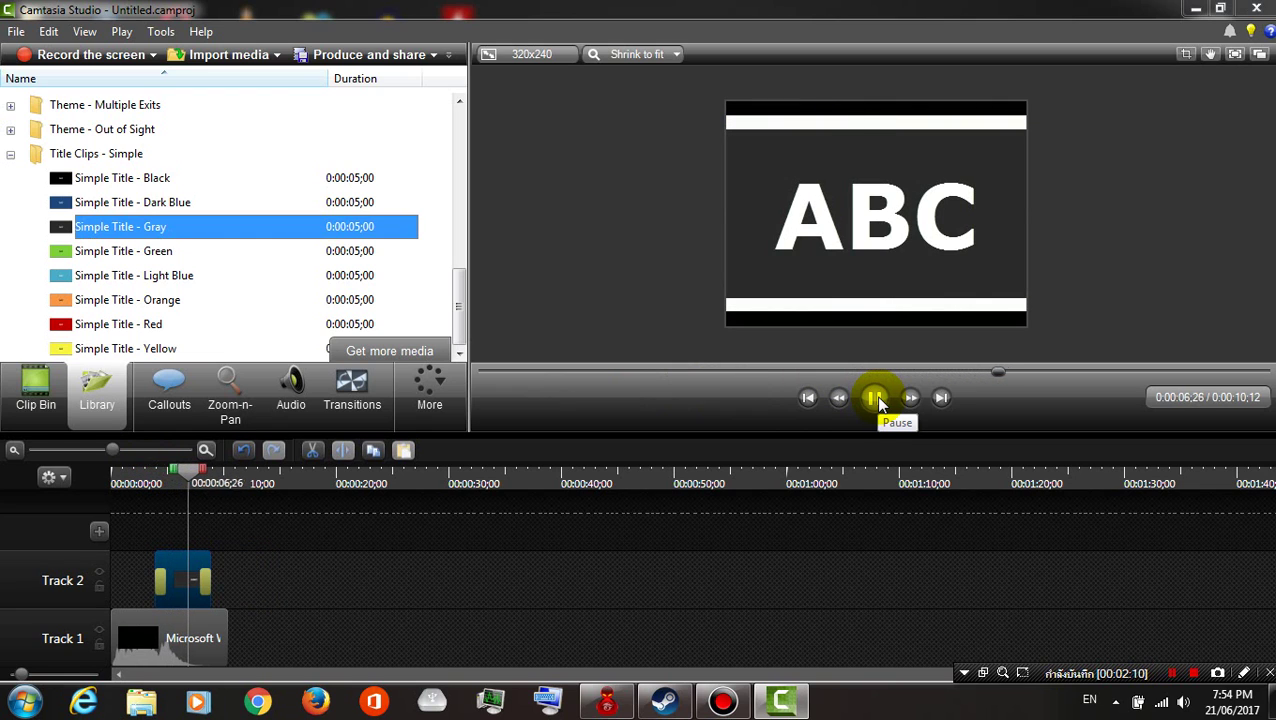
{"action": "left_click", "coordinate": [876, 399]}
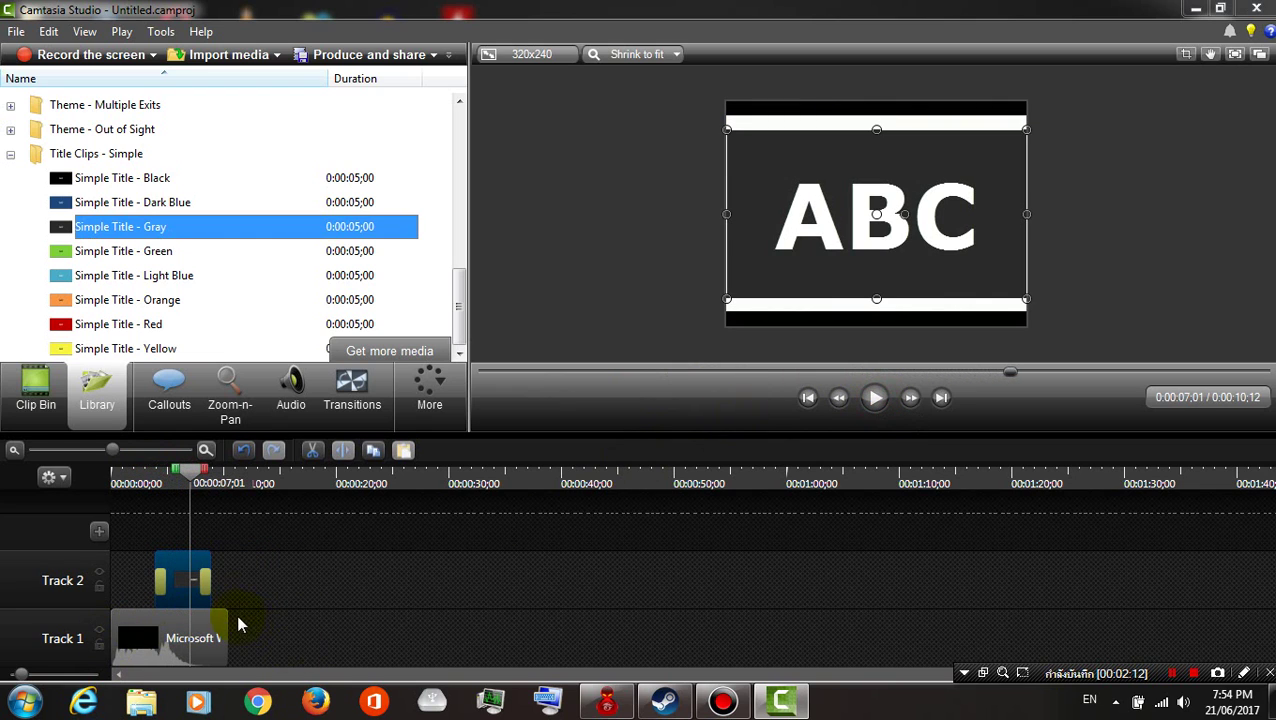
{"action": "left_click", "coordinate": [886, 403]}
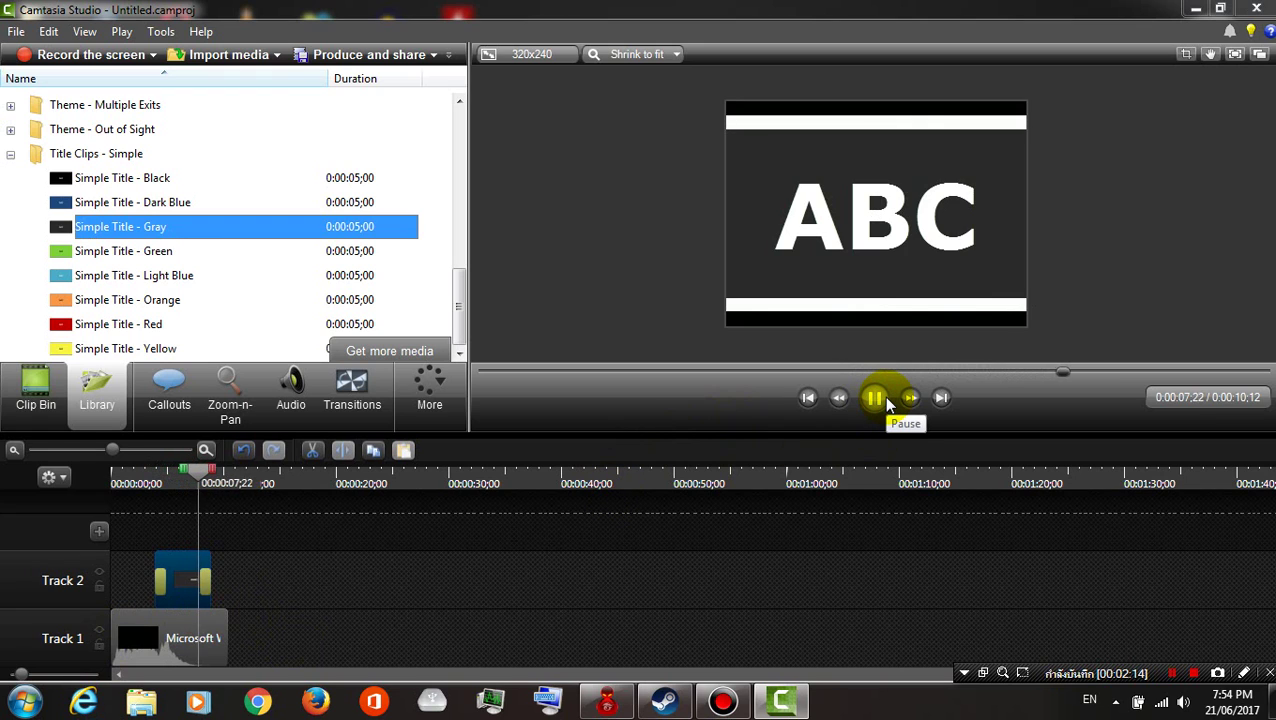
{"action": "left_click", "coordinate": [884, 401]}
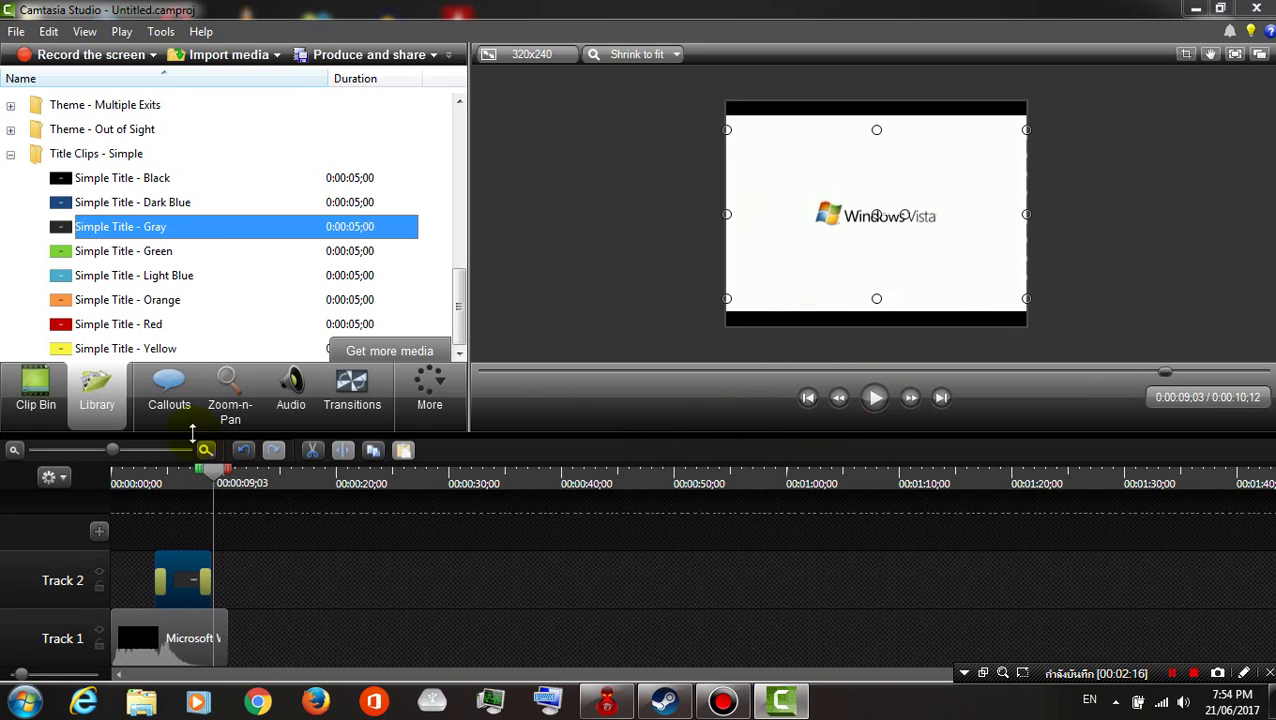
Step: Trim the end of the logo clip on Track 1 to match the title clip's end at 0:00:08;28, and preview it
{"action": "left_click_drag", "start_coordinate": [217, 481], "coordinate": [188, 481]}
{"action": "left_click_drag", "start_coordinate": [225, 645], "coordinate": [203, 647]}
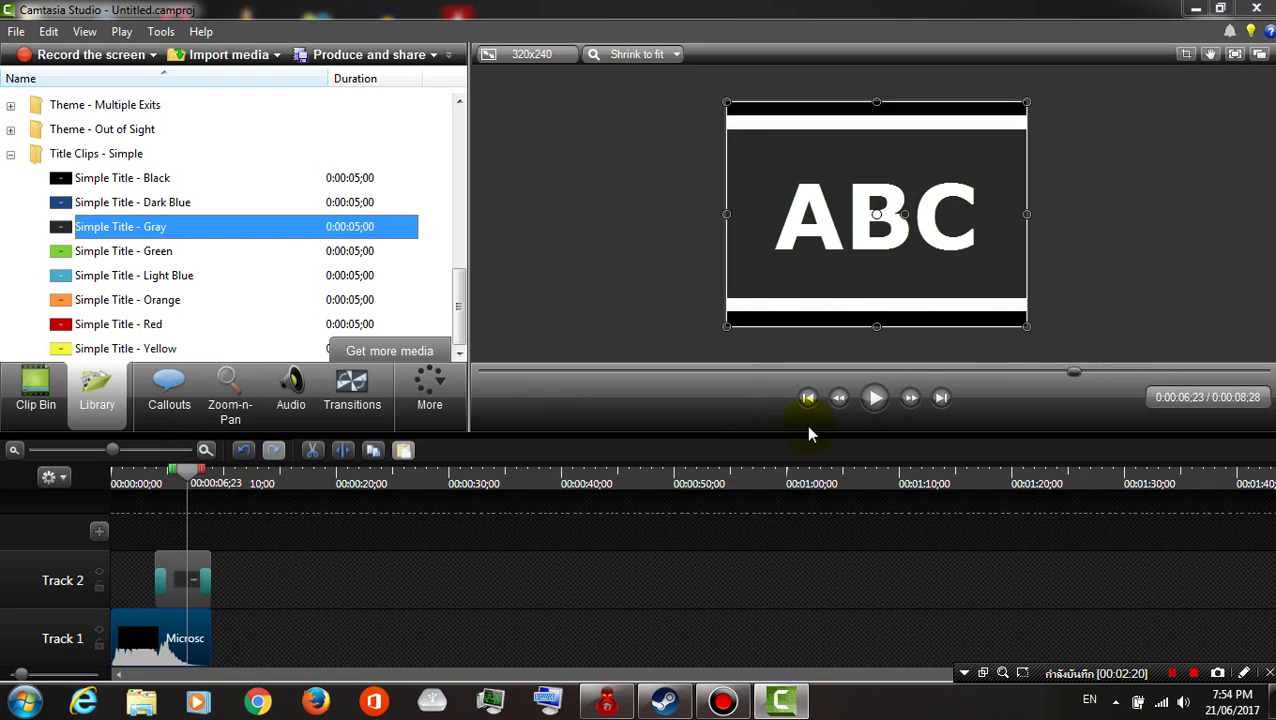
{"action": "left_click", "coordinate": [877, 412]}
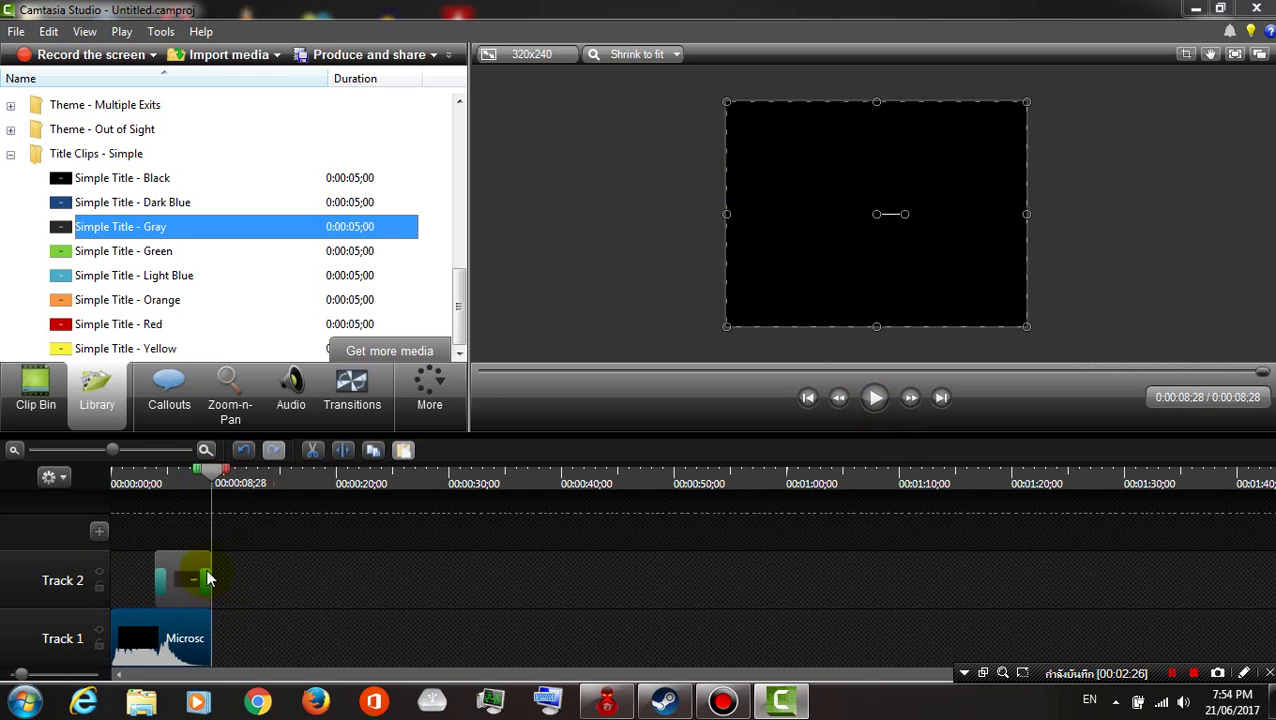
Step: Enlarge the timeline scale and replay the Glow transition at the end of the title clip
{"action": "left_click_drag", "start_coordinate": [210, 559], "coordinate": [217, 549]}
{"action": "left_click_drag", "start_coordinate": [112, 458], "coordinate": [148, 458]}
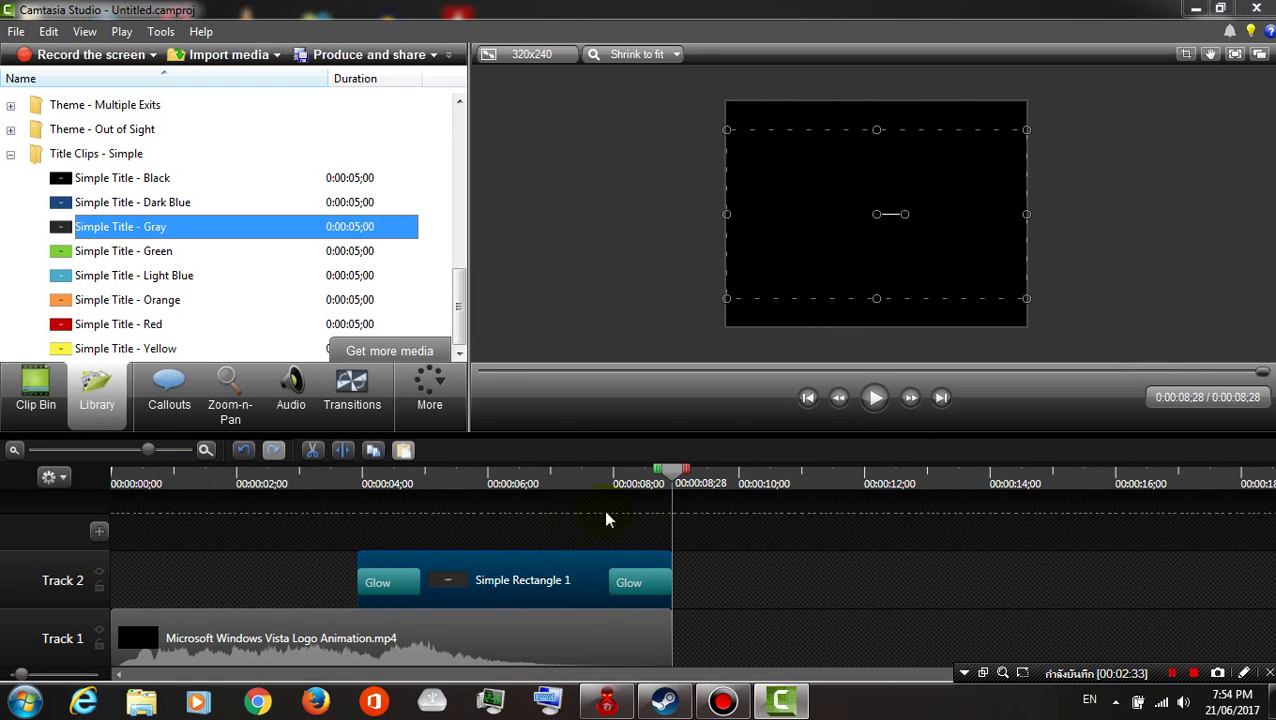
{"action": "left_click_drag", "start_coordinate": [686, 473], "coordinate": [649, 470]}
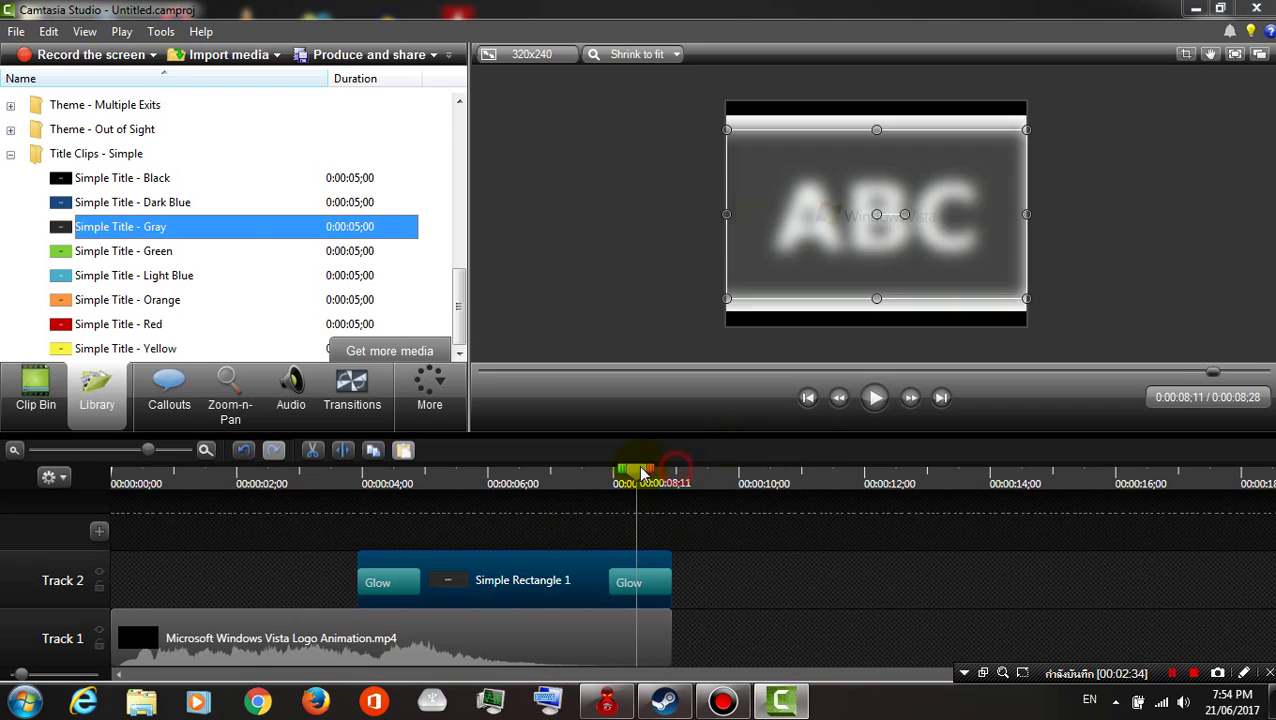
{"action": "left_click", "coordinate": [875, 399]}
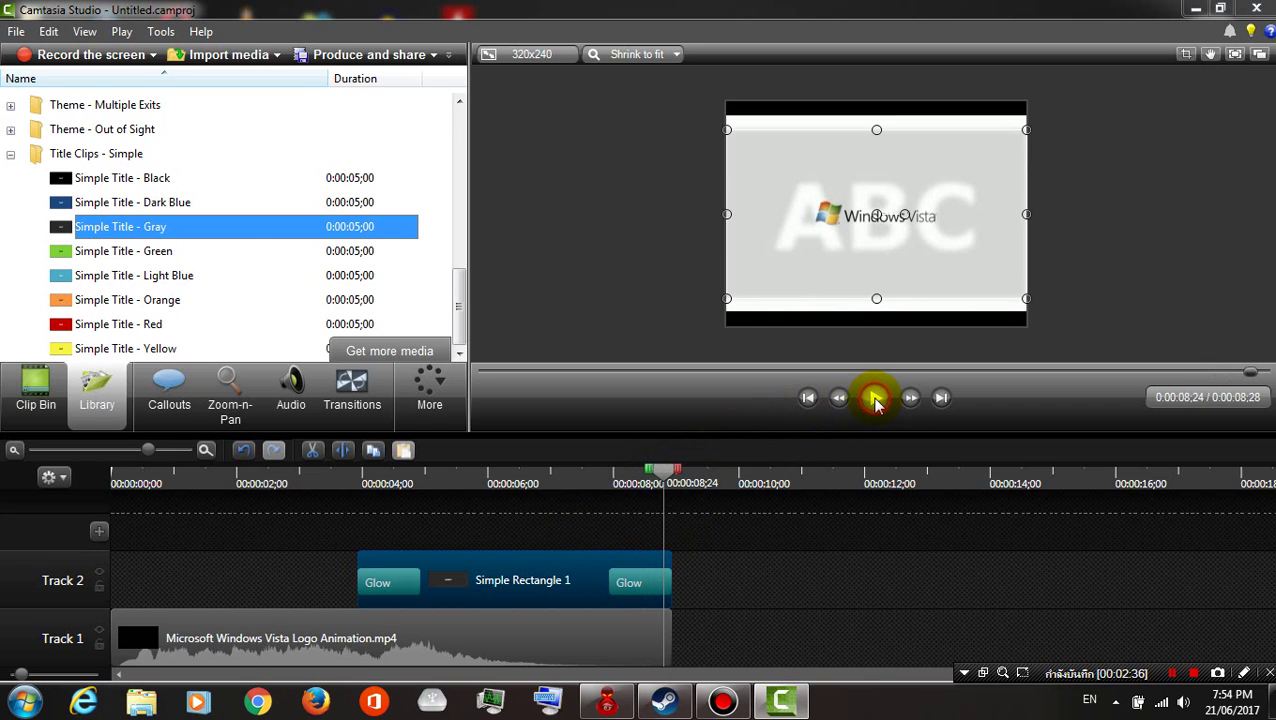
{"action": "left_click_drag", "start_coordinate": [667, 477], "coordinate": [620, 470]}
Step: Extend the end of the title clip on Track 2 to 0:00:09;15 and preview the ending
{"action": "left_click", "coordinate": [642, 598]}
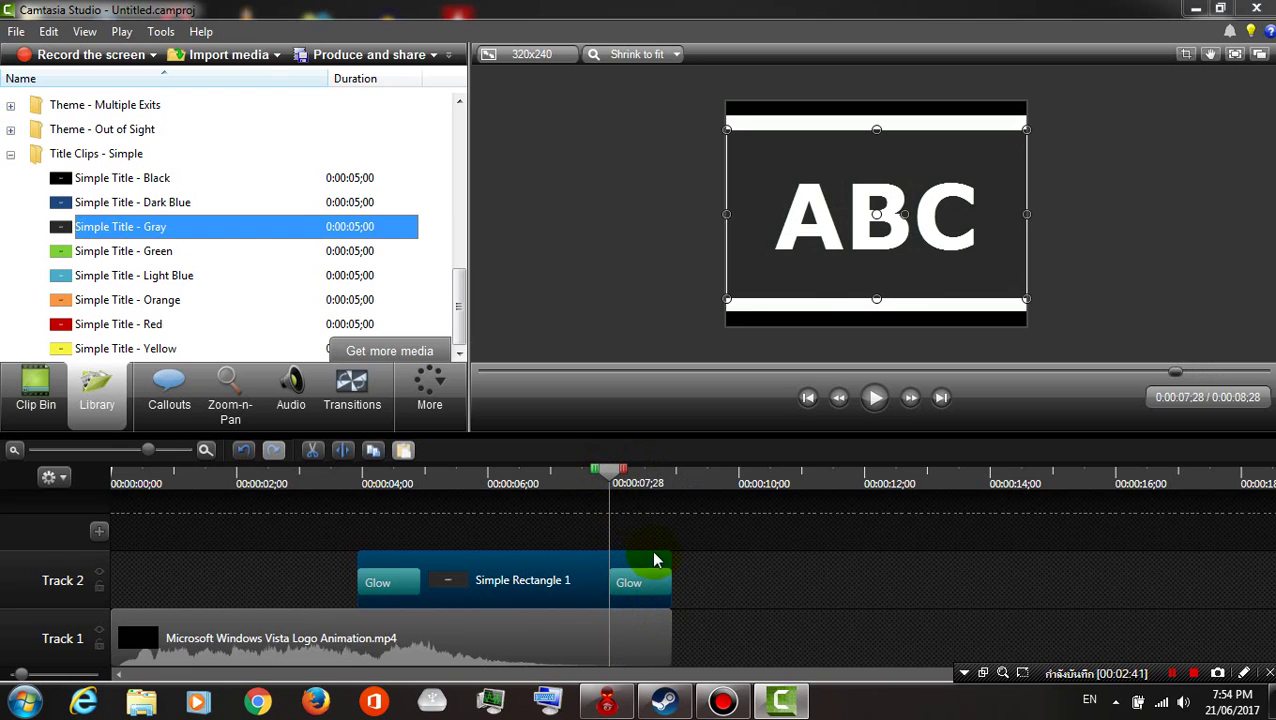
{"action": "left_click", "coordinate": [670, 555]}
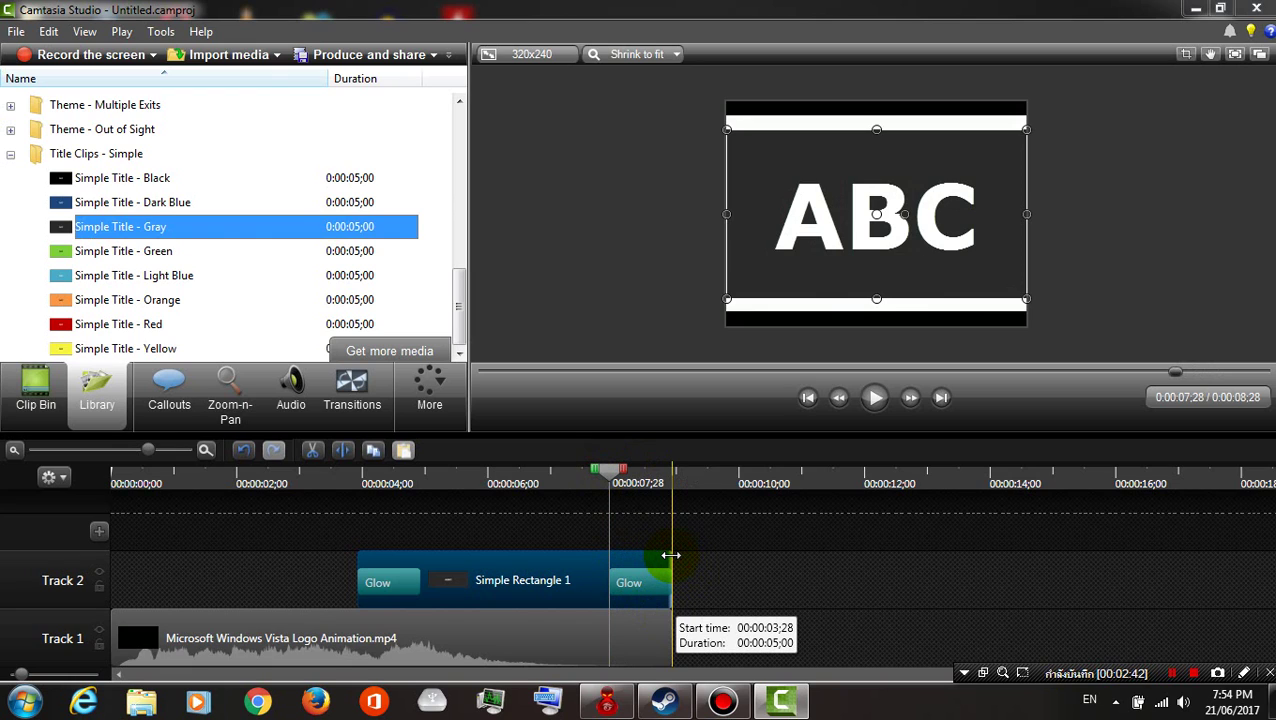
{"action": "left_click_drag", "start_coordinate": [668, 553], "coordinate": [707, 553]}
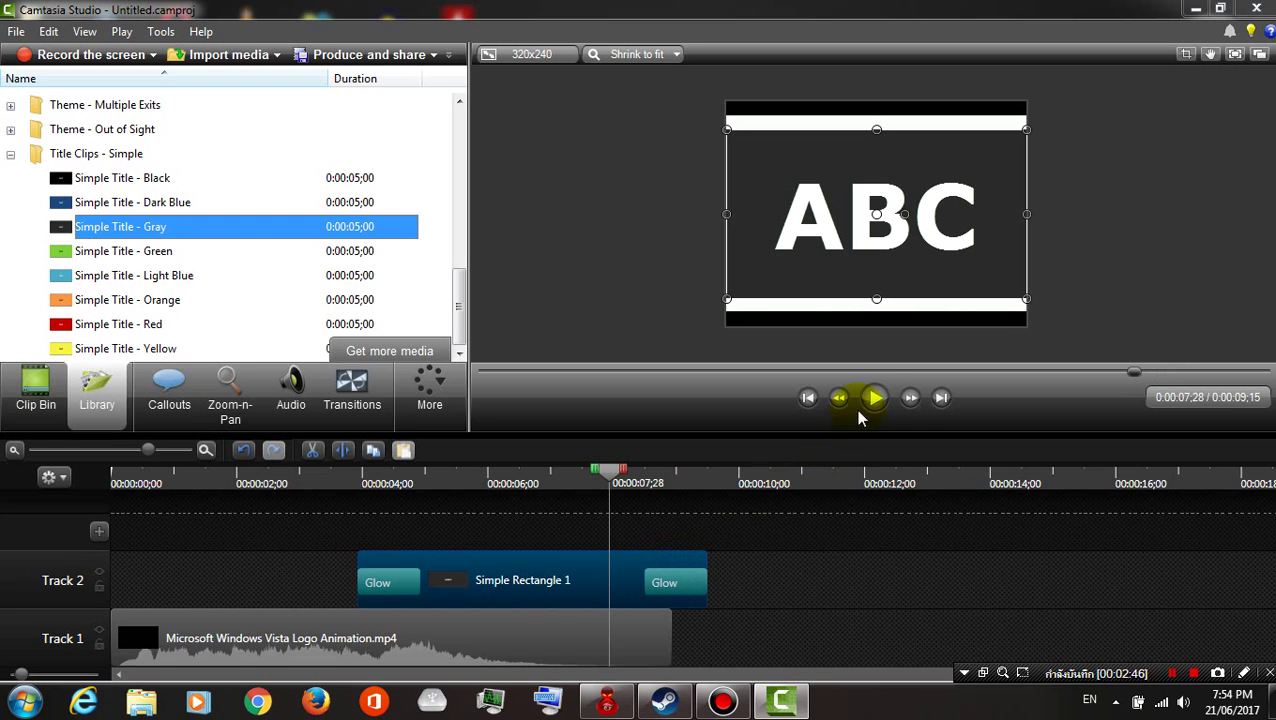
{"action": "left_click", "coordinate": [876, 398]}
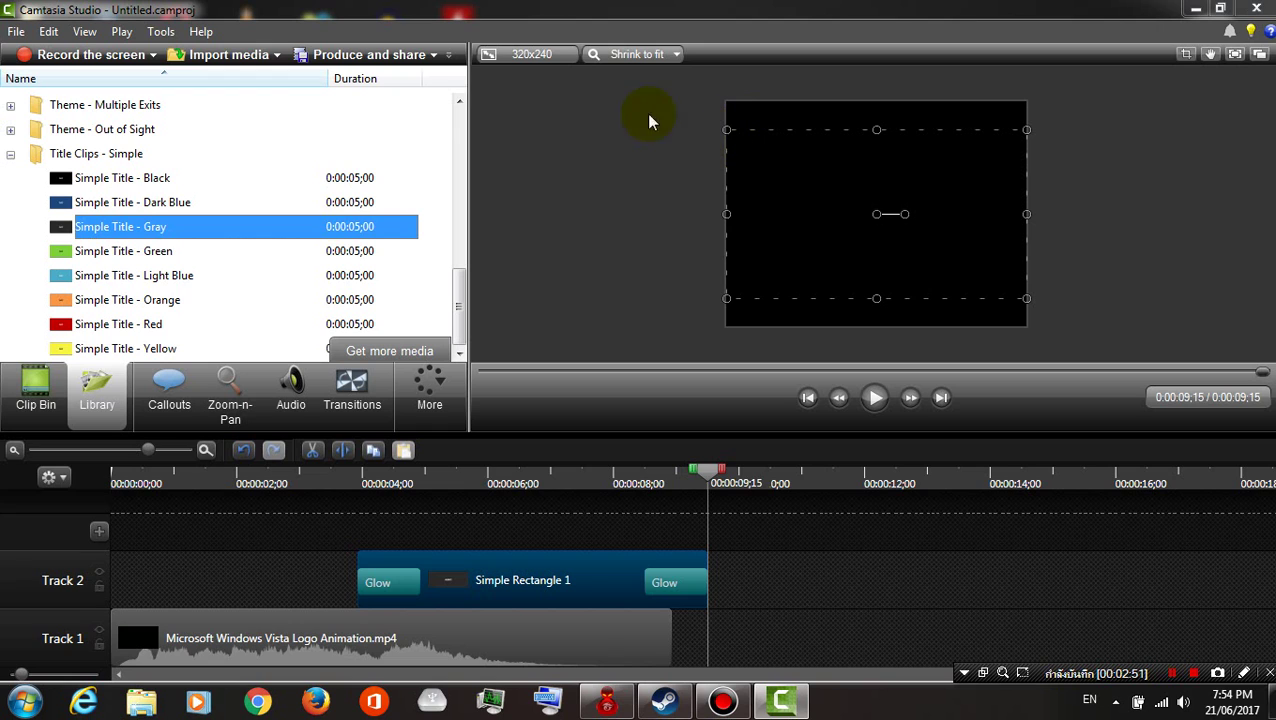
Step: Set the project's editing dimensions to Maximum 1080p HD (1280x720)
{"action": "left_click", "coordinate": [521, 54]}
{"action": "left_click", "coordinate": [590, 355]}
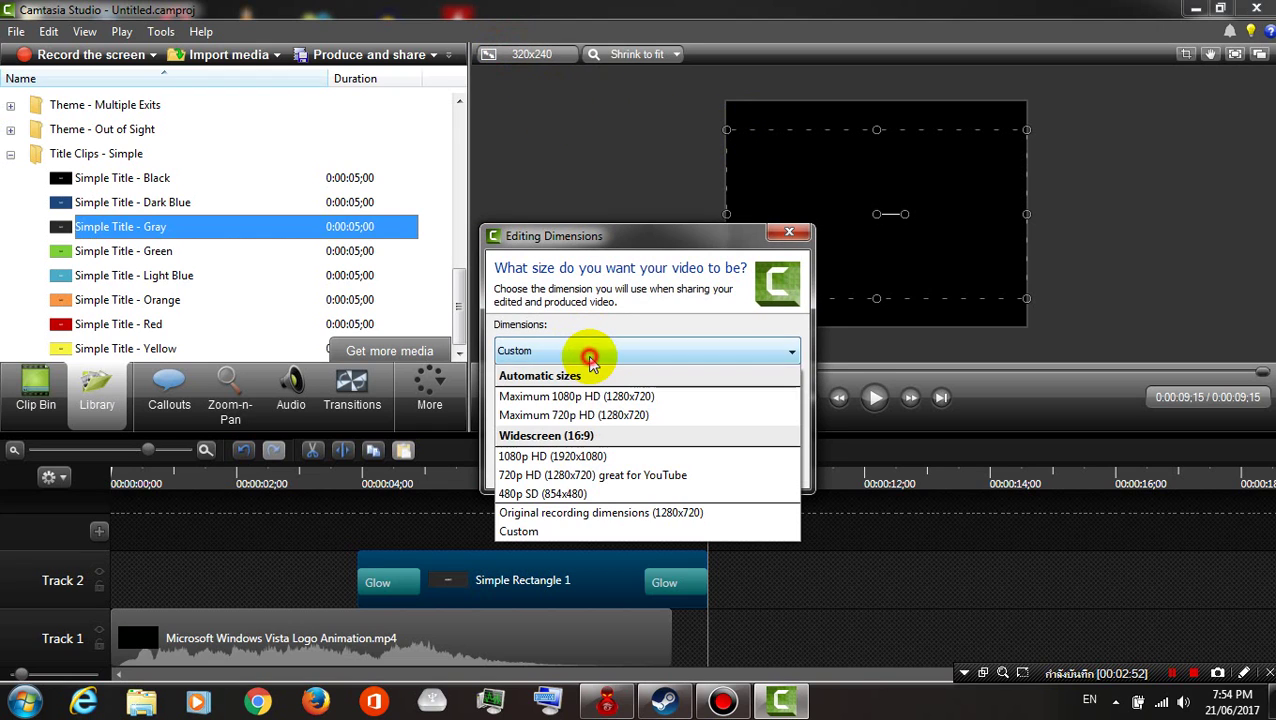
{"action": "left_click", "coordinate": [624, 398]}
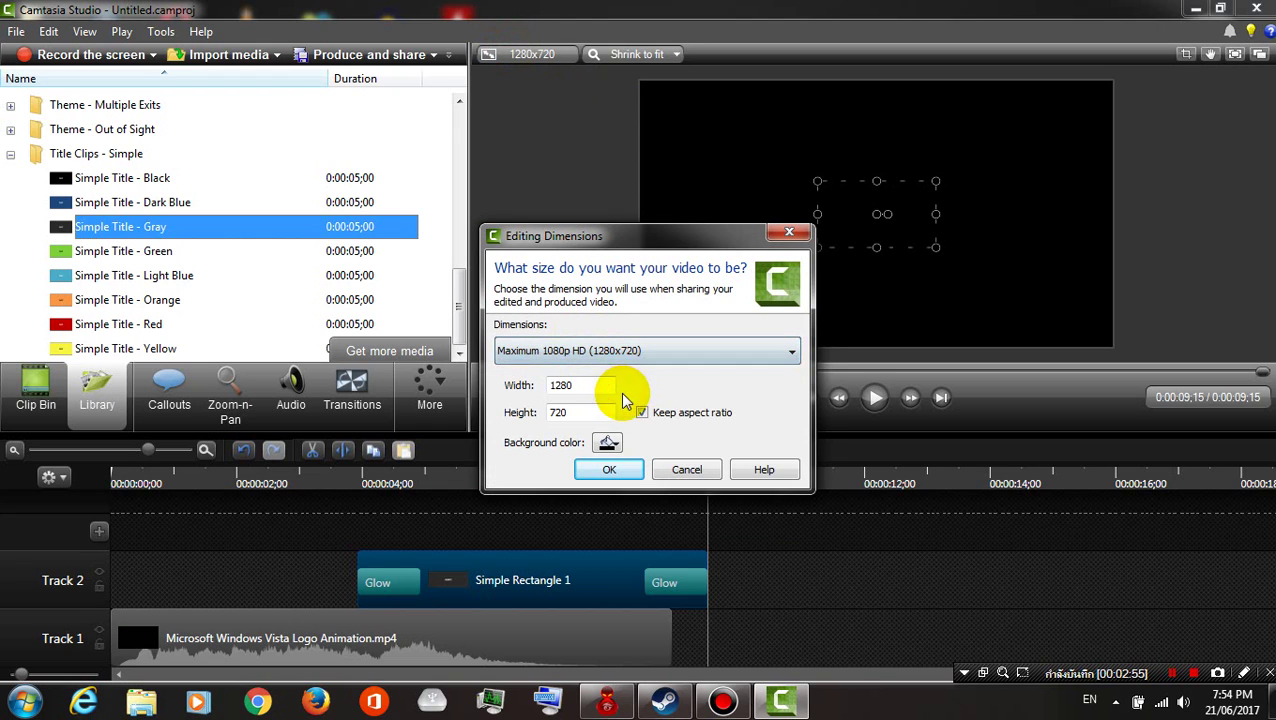
{"action": "left_click", "coordinate": [600, 470]}
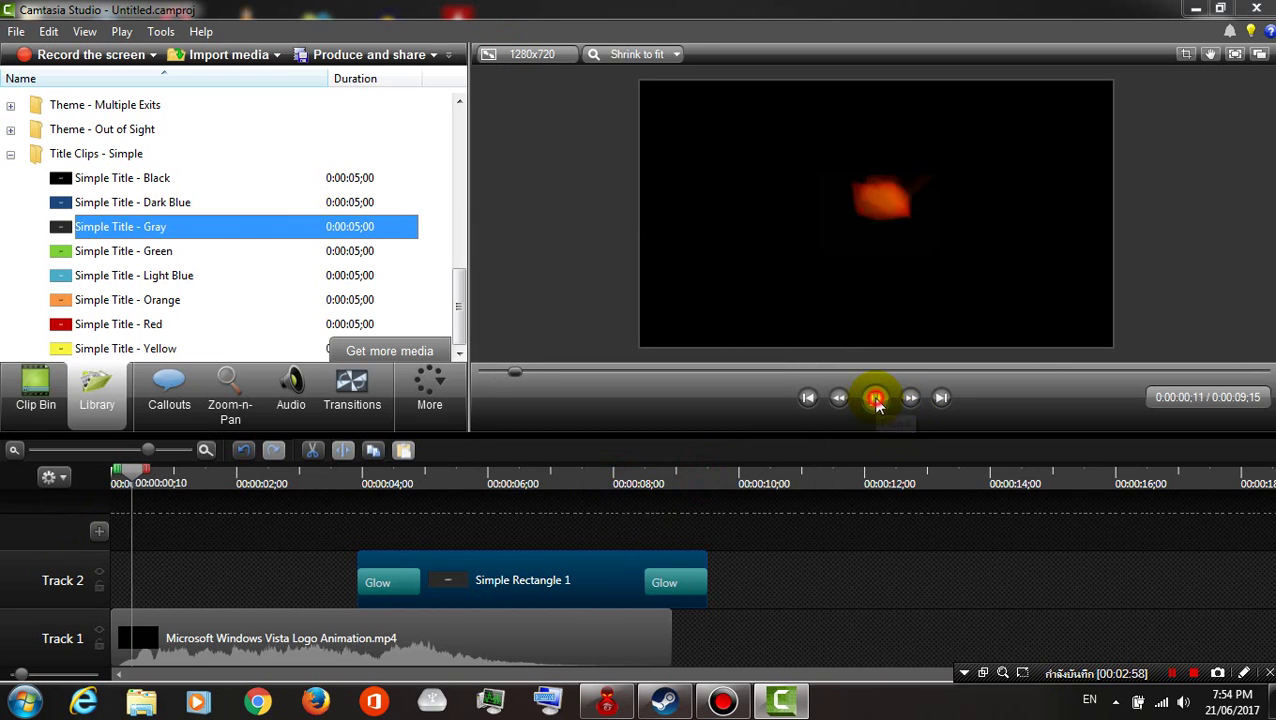
Step: Stretch the logo video on all four sides until it fills the whole canvas
{"action": "left_click", "coordinate": [818, 203]}
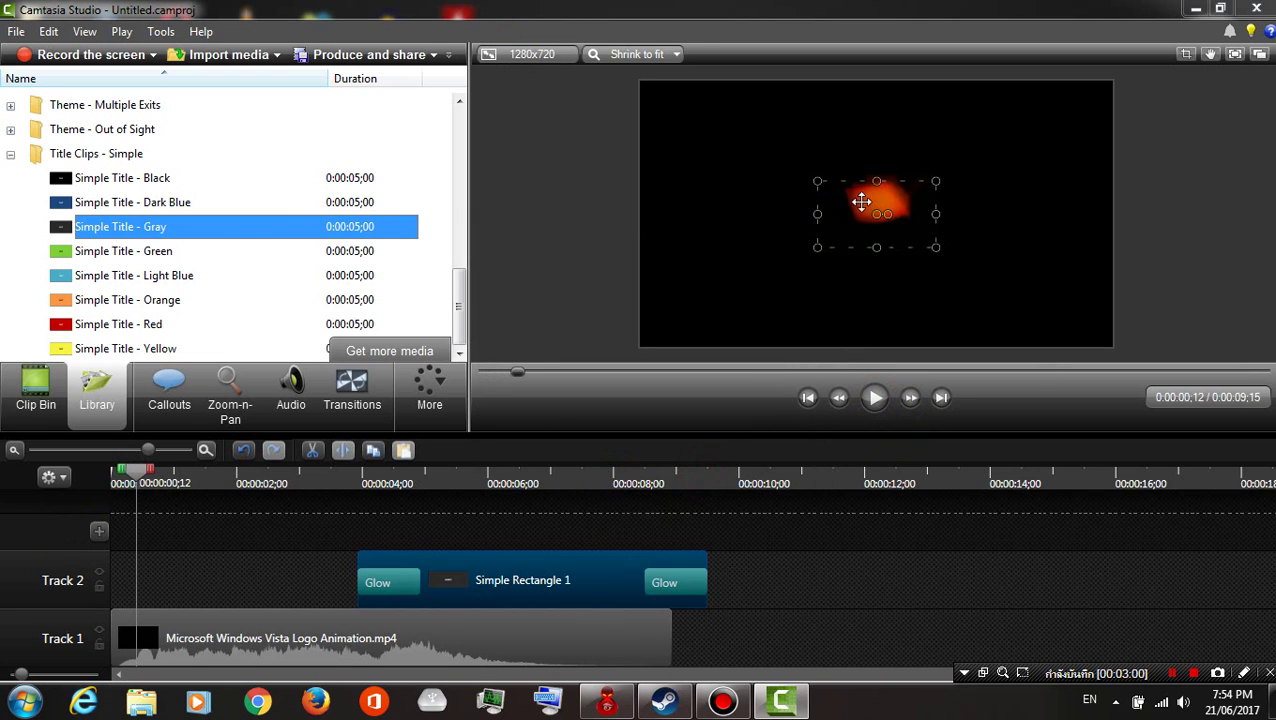
{"action": "left_click", "coordinate": [854, 220]}
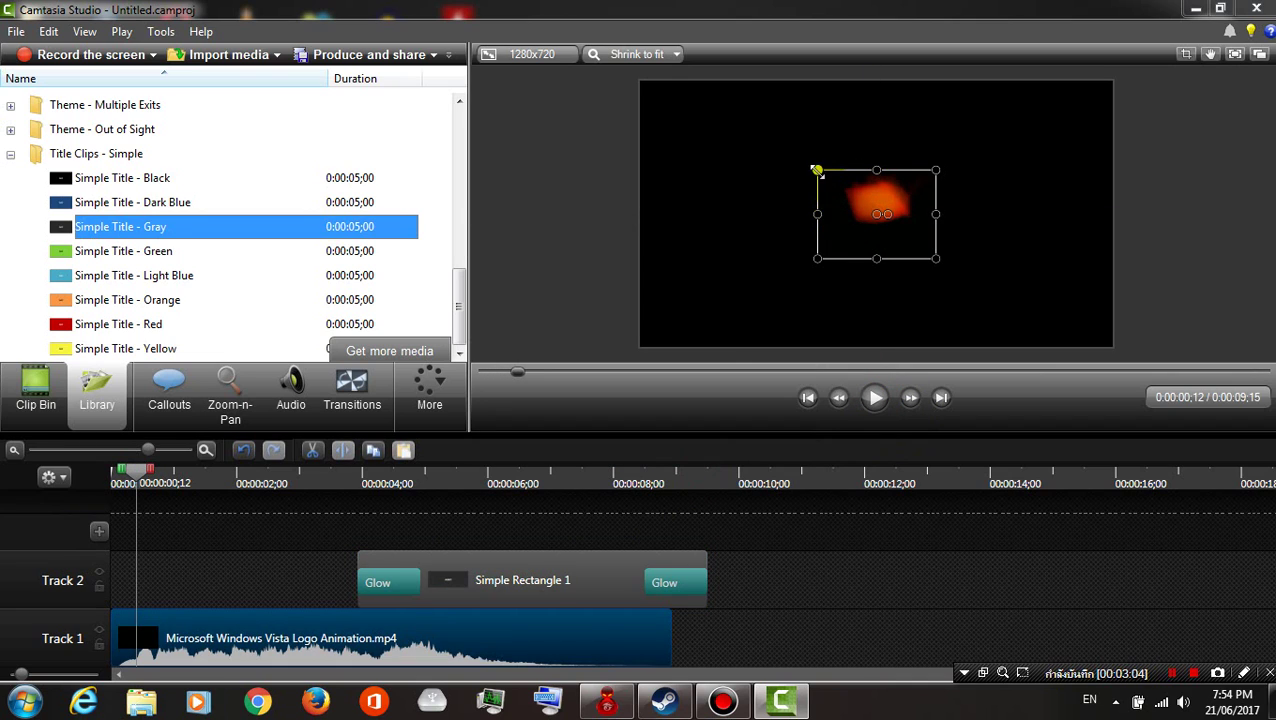
{"action": "left_click_drag", "start_coordinate": [818, 215], "coordinate": [640, 214]}
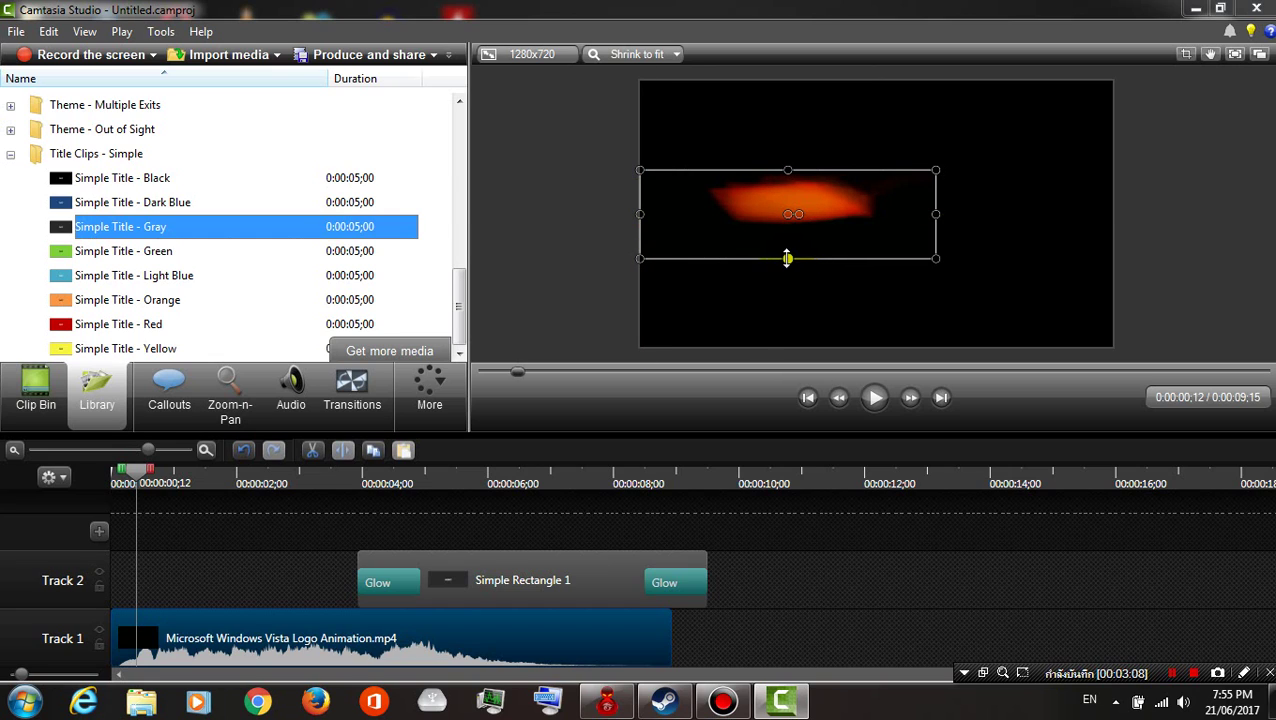
{"action": "left_click_drag", "start_coordinate": [788, 259], "coordinate": [790, 347]}
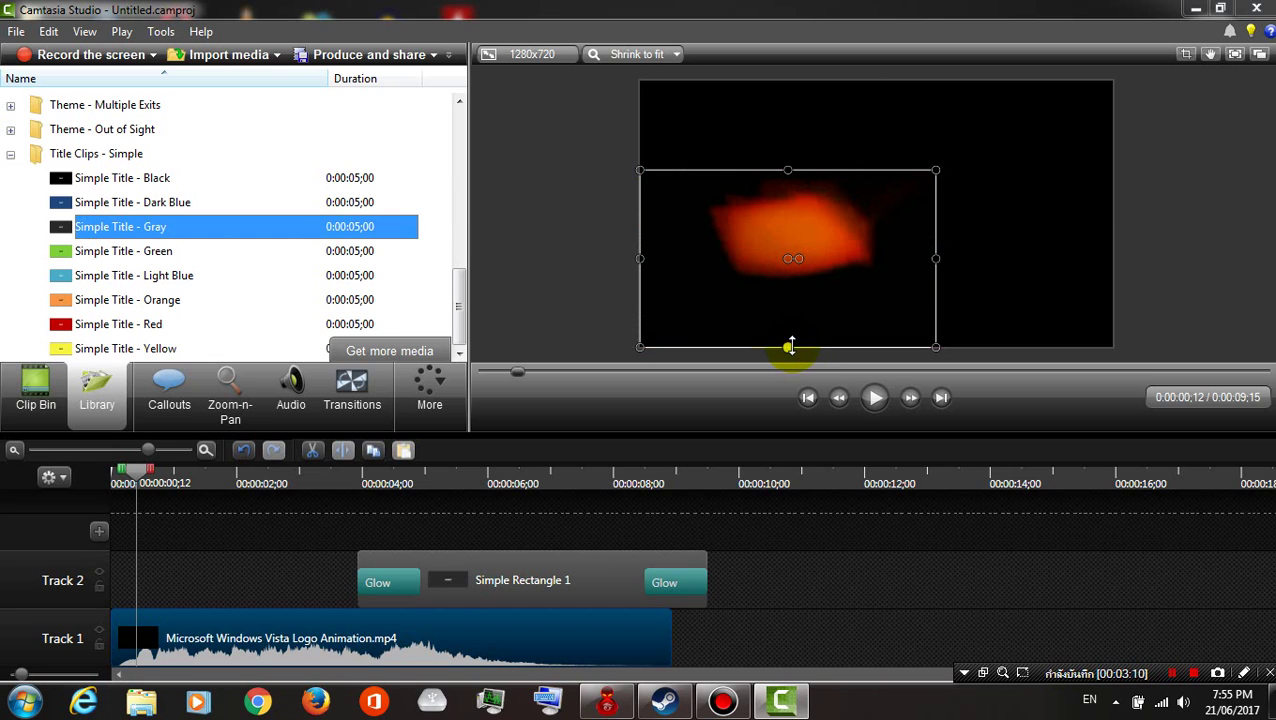
{"action": "left_click_drag", "start_coordinate": [936, 258], "coordinate": [1116, 258]}
{"action": "left_click_drag", "start_coordinate": [873, 166], "coordinate": [859, 80]}
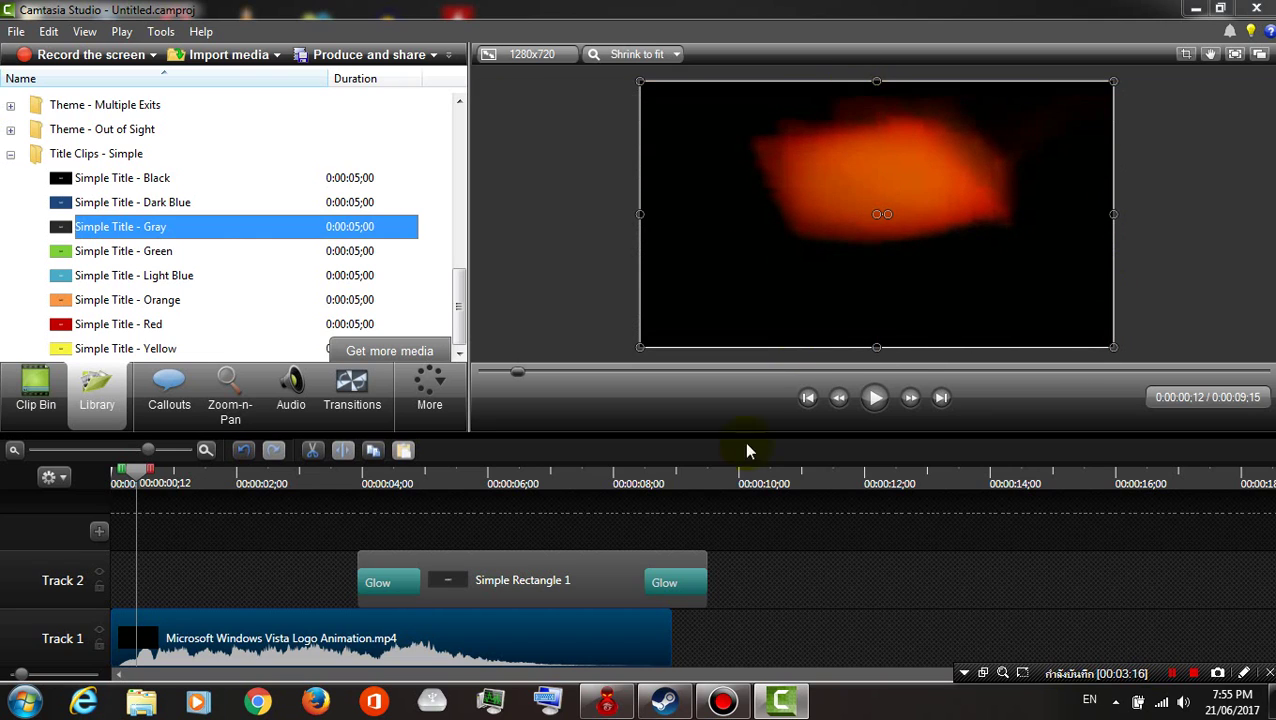
Step: Play the project from the beginning, with pauses, until the title has fully appeared over the logo video
{"action": "left_click_drag", "start_coordinate": [147, 470], "coordinate": [118, 470]}
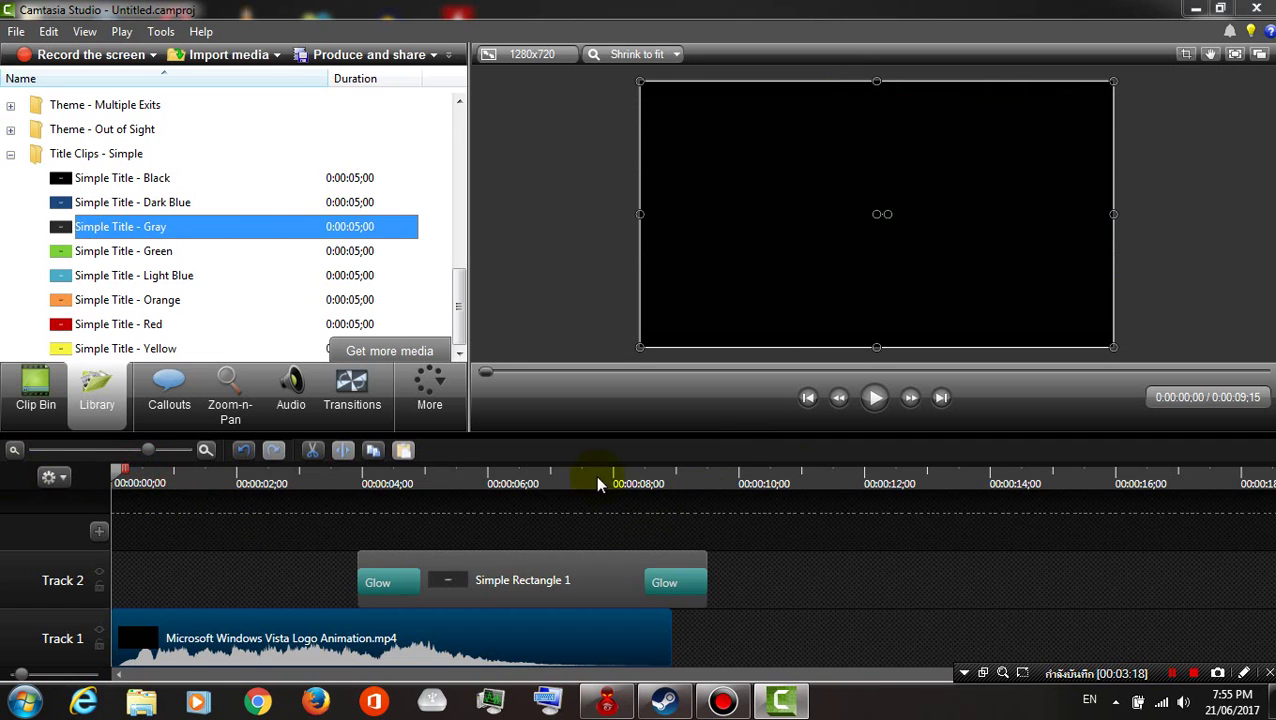
{"action": "left_click", "coordinate": [870, 398]}
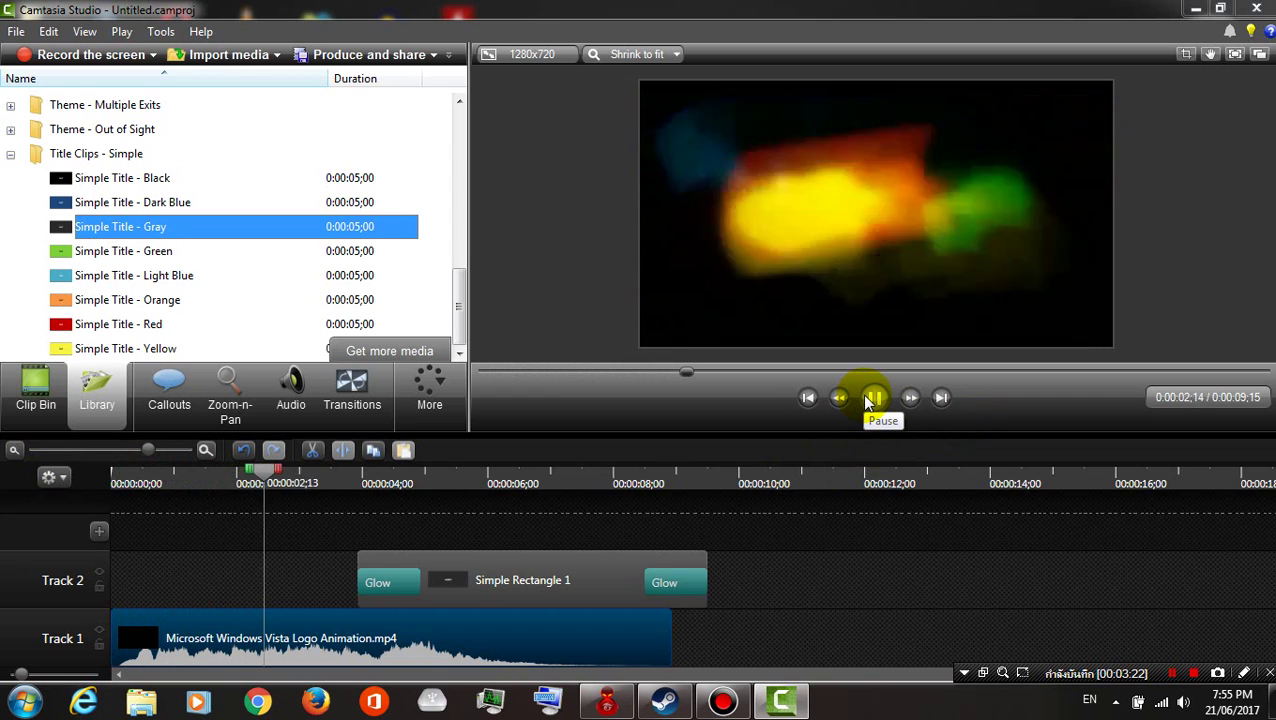
{"action": "left_click", "coordinate": [872, 398]}
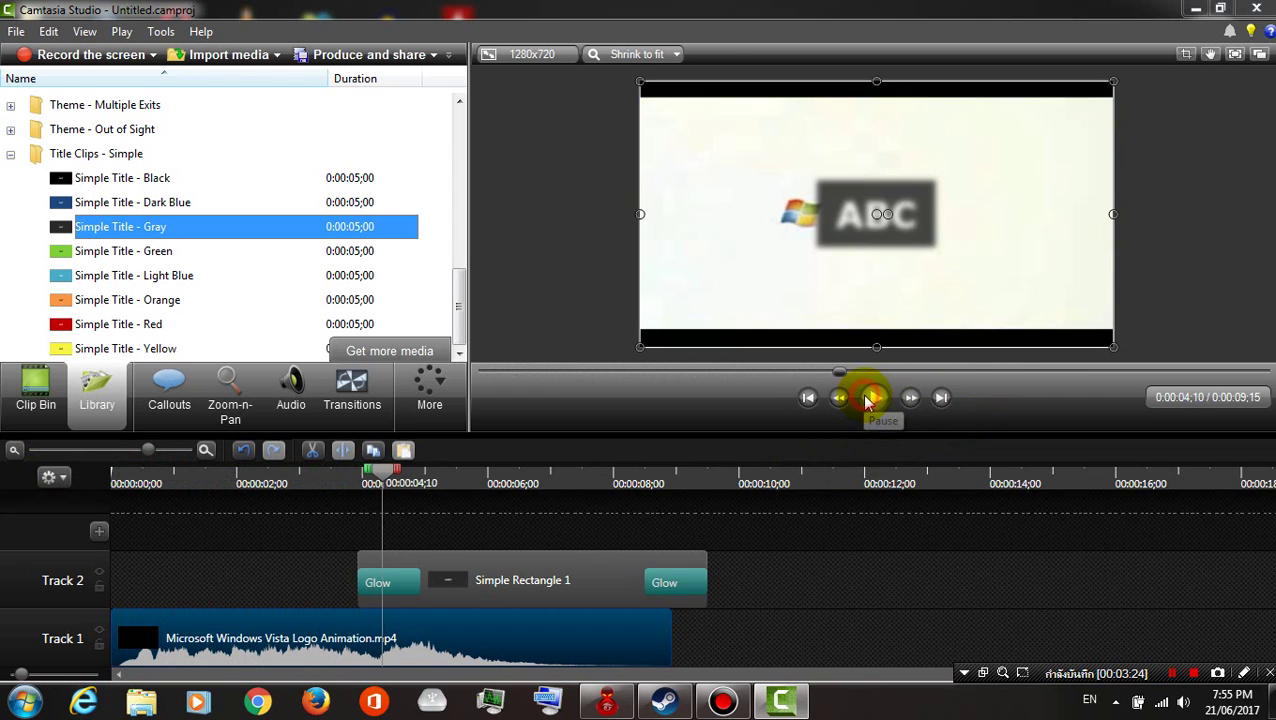
{"action": "left_click", "coordinate": [876, 398]}
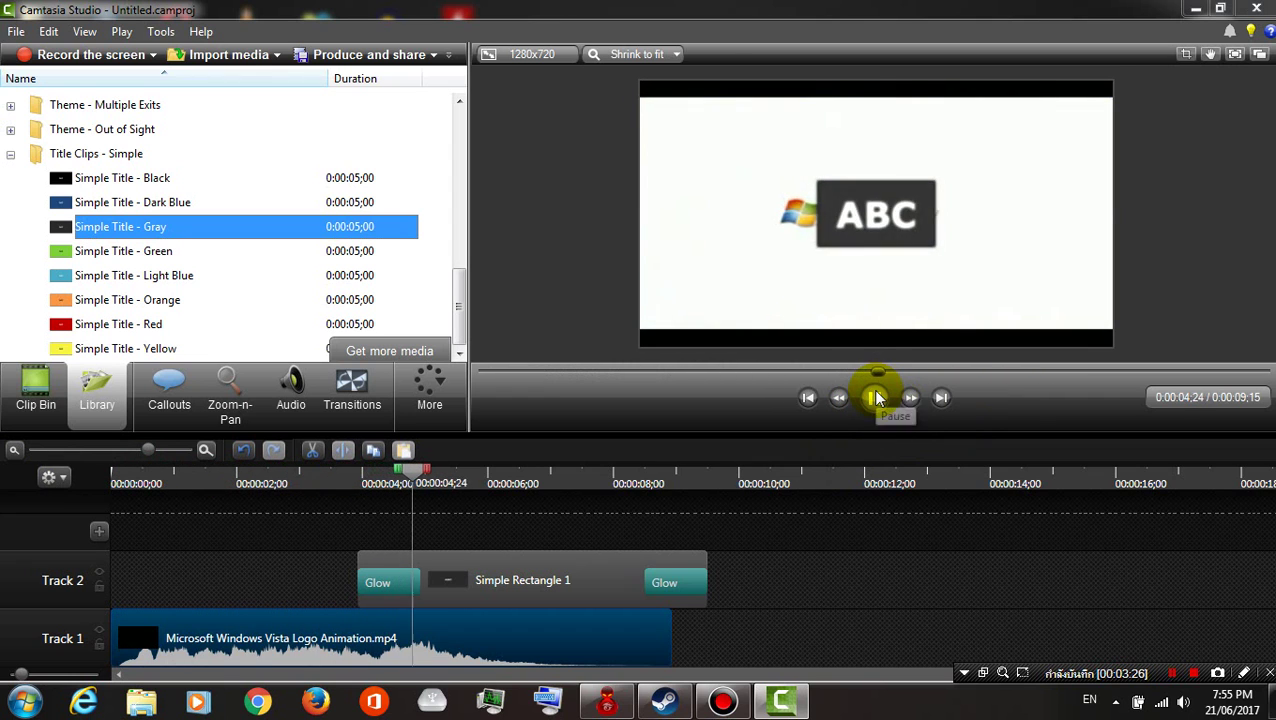
{"action": "left_click", "coordinate": [876, 398]}
Step: Stretch the gray ABC title on all four sides until it covers the entire canvas
{"action": "left_click", "coordinate": [850, 218]}
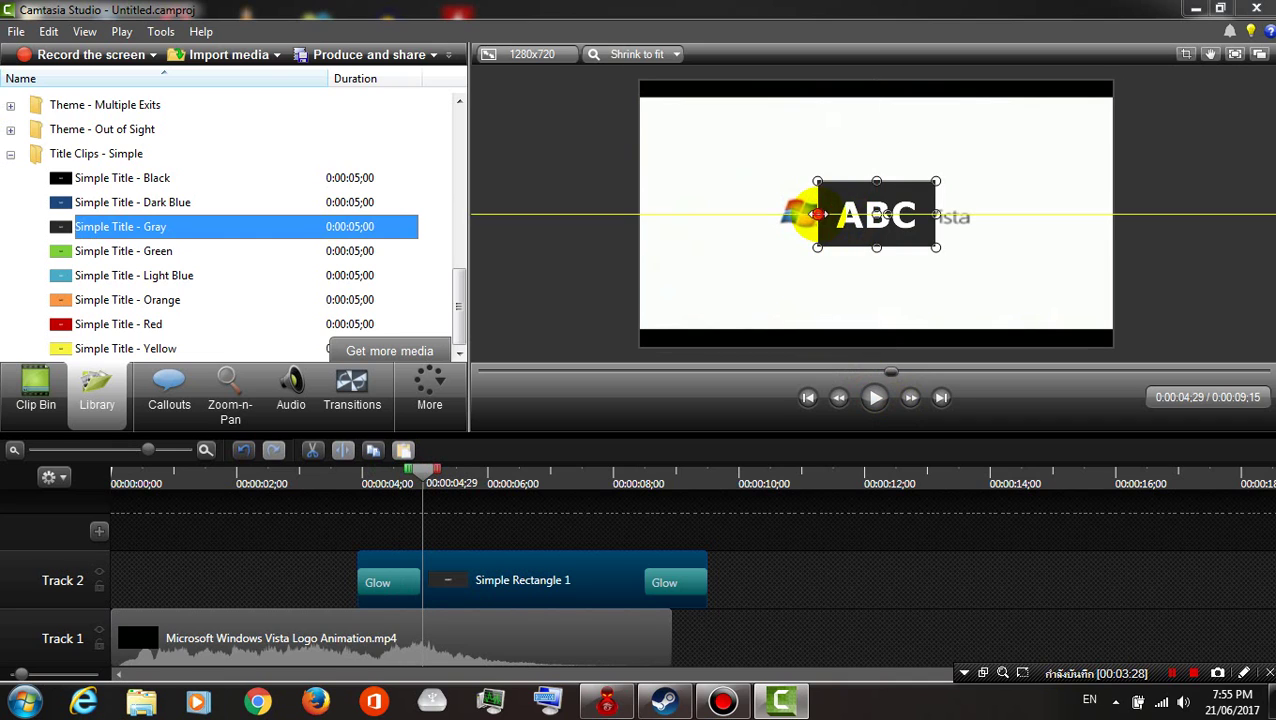
{"action": "left_click_drag", "start_coordinate": [818, 214], "coordinate": [640, 213]}
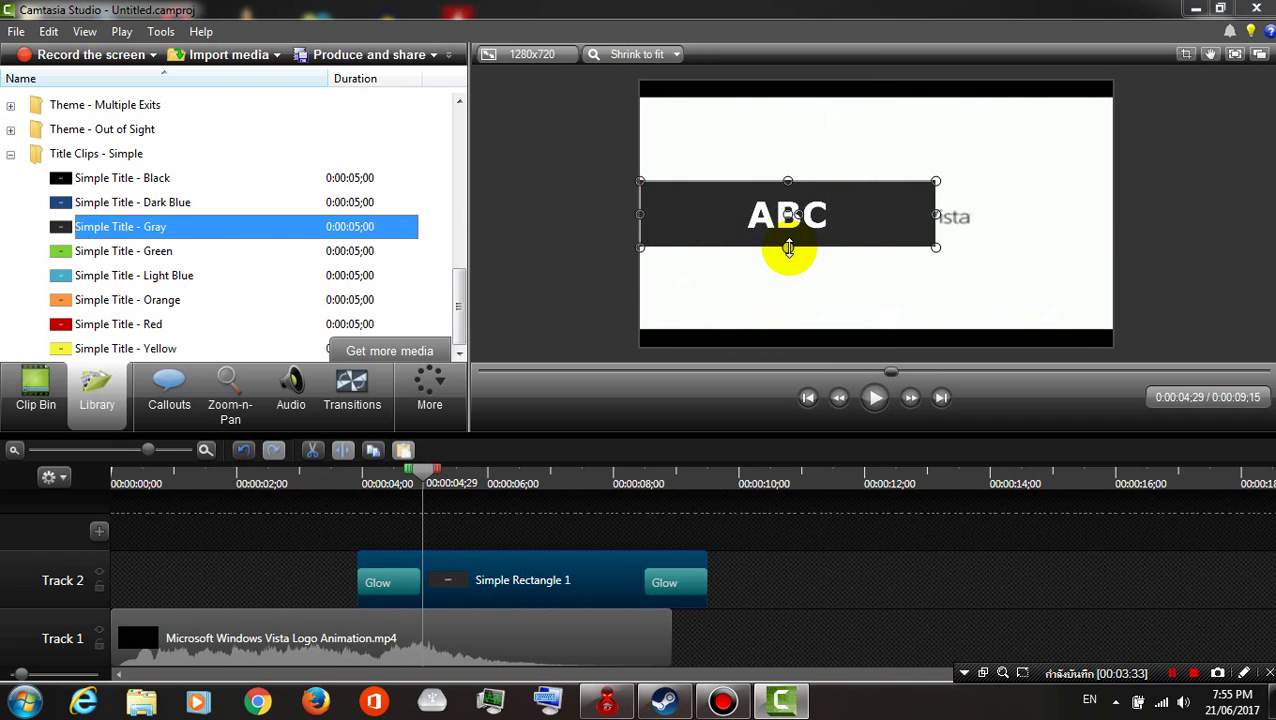
{"action": "left_click_drag", "start_coordinate": [940, 215], "coordinate": [1114, 214]}
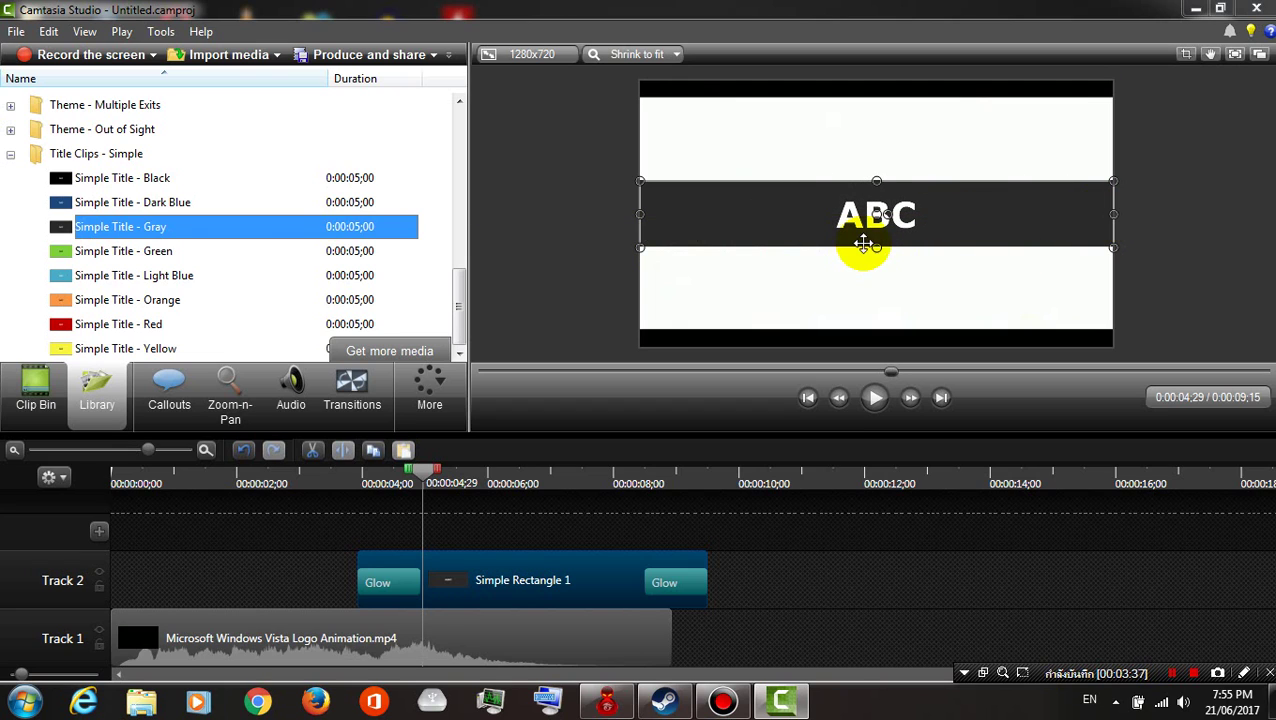
{"action": "left_click_drag", "start_coordinate": [876, 247], "coordinate": [877, 347]}
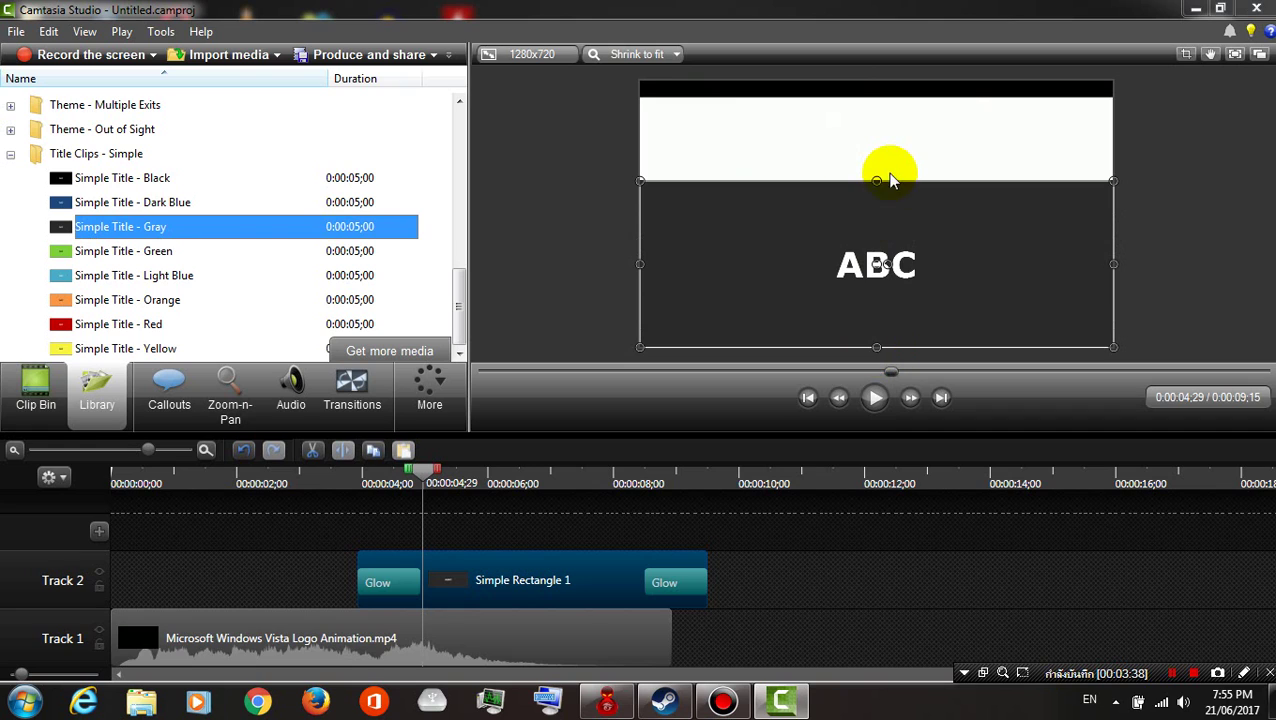
{"action": "left_click_drag", "start_coordinate": [875, 181], "coordinate": [865, 83]}
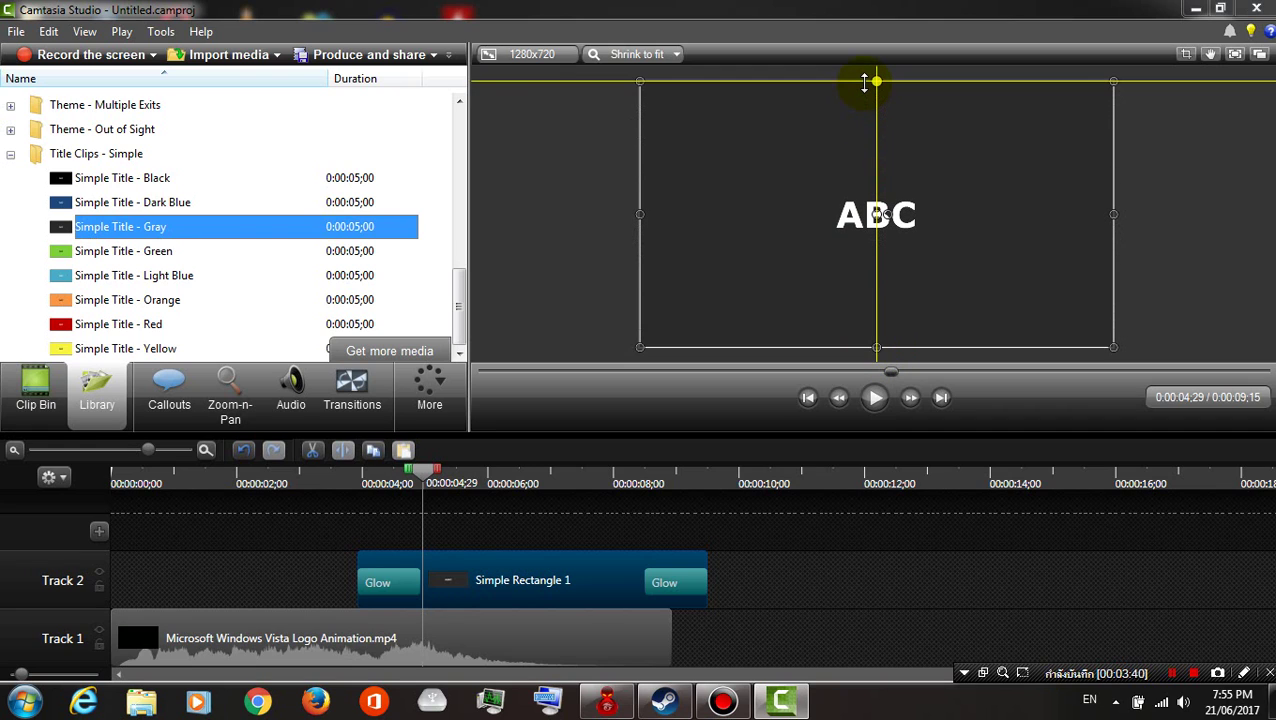
Step: Preview the change from the logo video to the full-canvas title twice, starting shortly before the title clip
{"action": "left_click_drag", "start_coordinate": [421, 468], "coordinate": [333, 468]}
{"action": "left_click", "coordinate": [885, 405]}
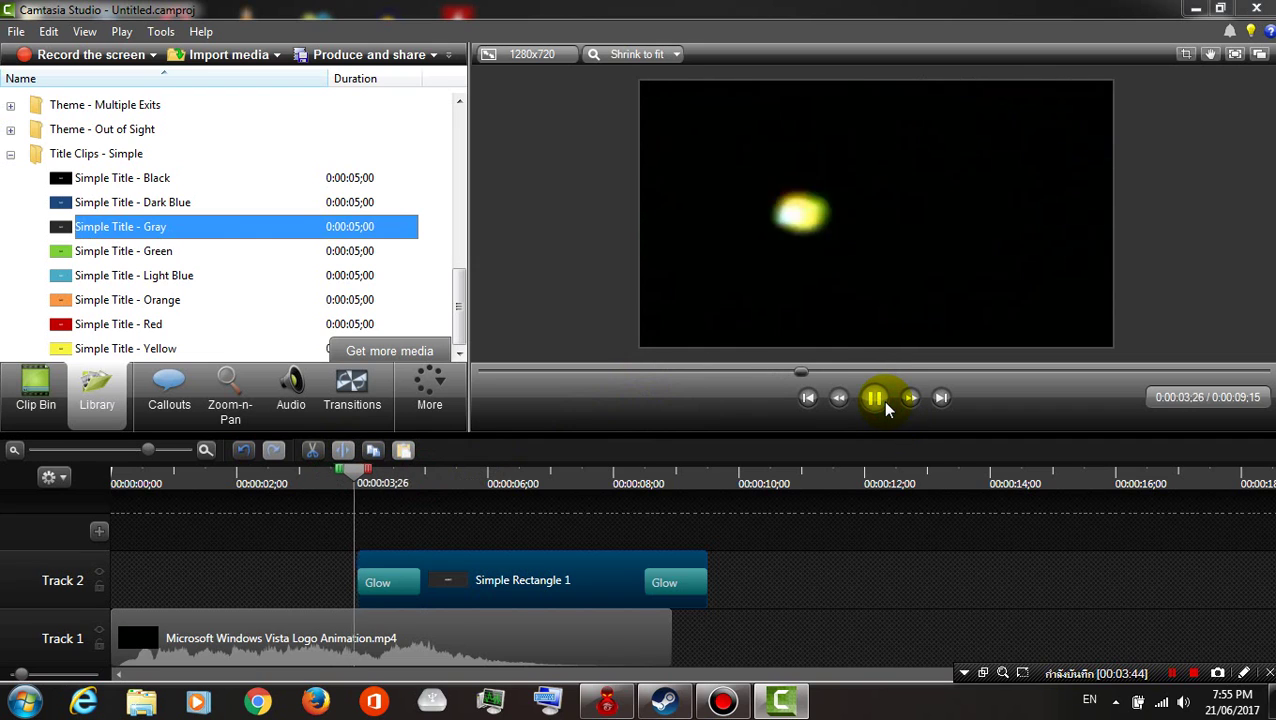
{"action": "left_click", "coordinate": [878, 399]}
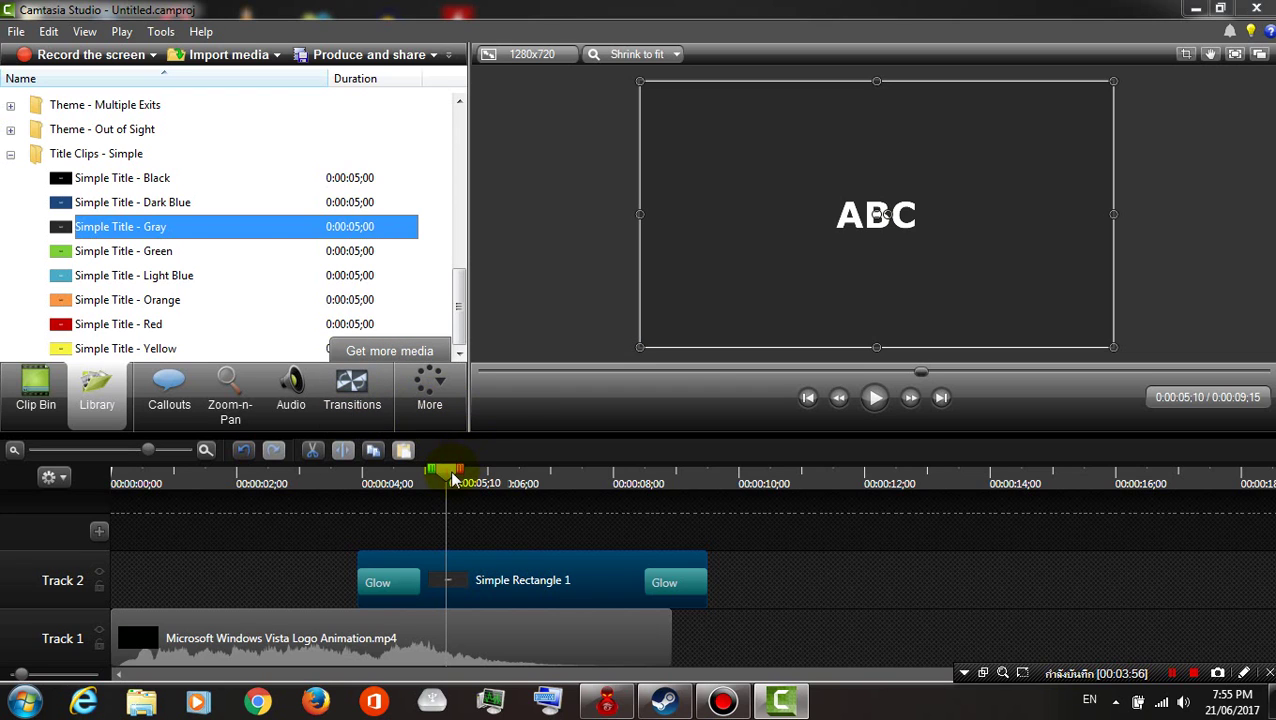
{"action": "left_click_drag", "start_coordinate": [447, 469], "coordinate": [288, 466]}
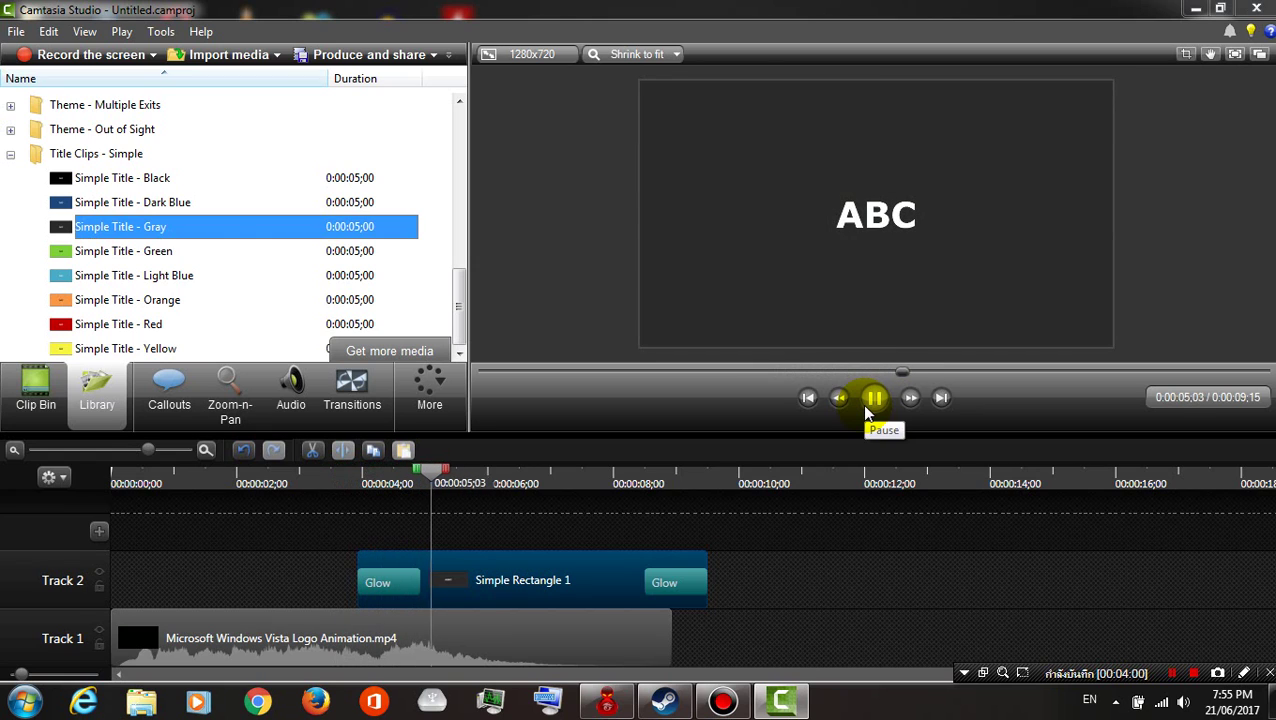
{"action": "left_click", "coordinate": [868, 413]}
Step: Replace the ABC text of the title callout with "Bigboss Cst"
{"action": "left_click", "coordinate": [178, 422]}
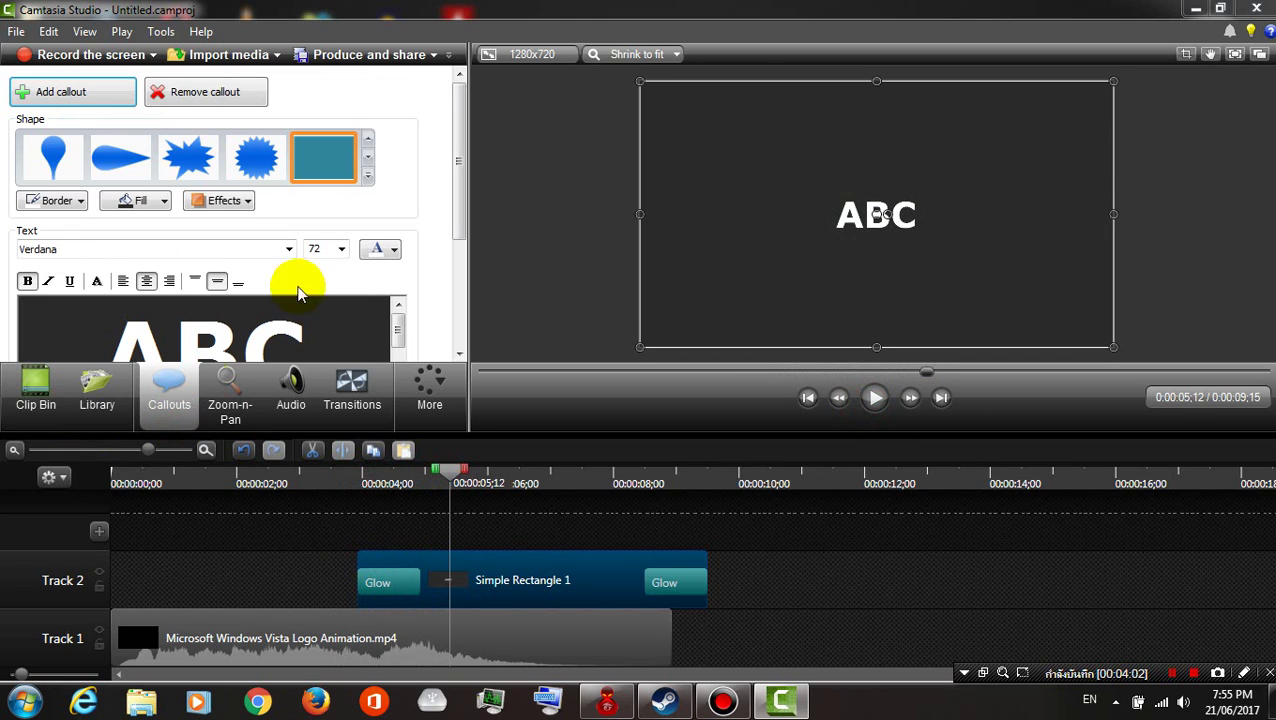
{"action": "left_click_drag", "start_coordinate": [404, 325], "coordinate": [3, 308]}
{"action": "key", "text": "Delete"}
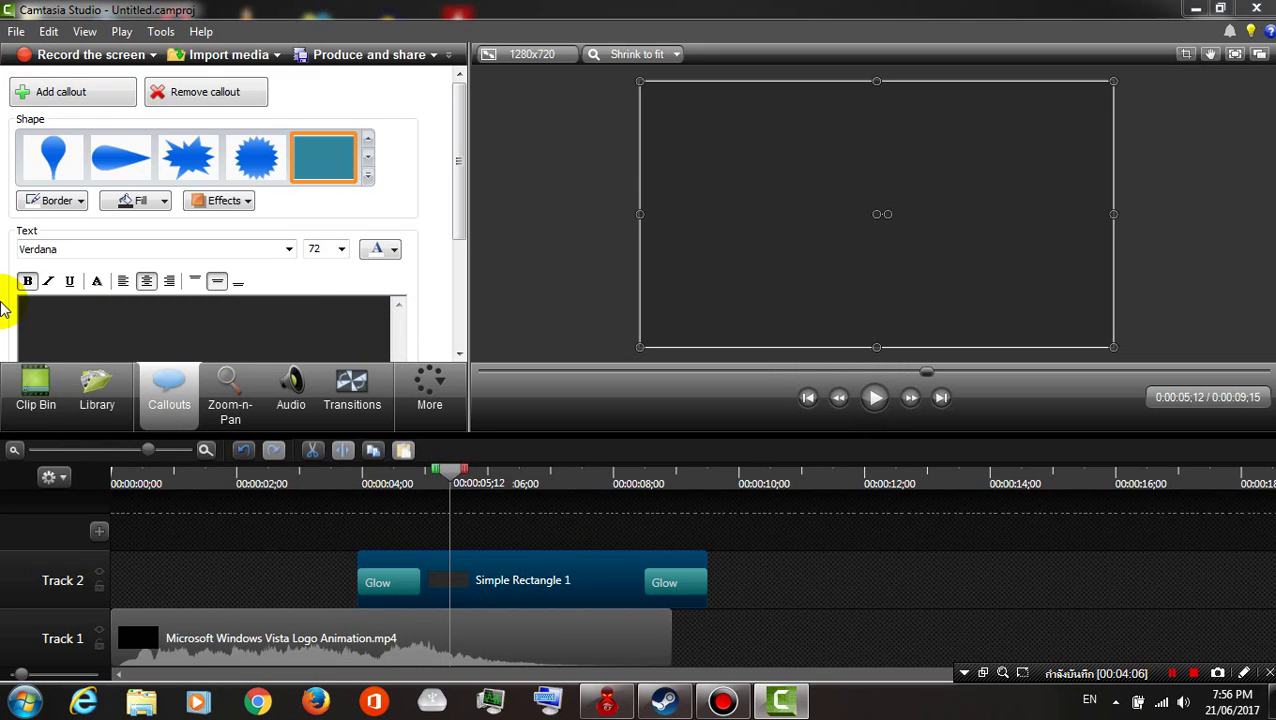
{"action": "type", "text": "Bigh"}
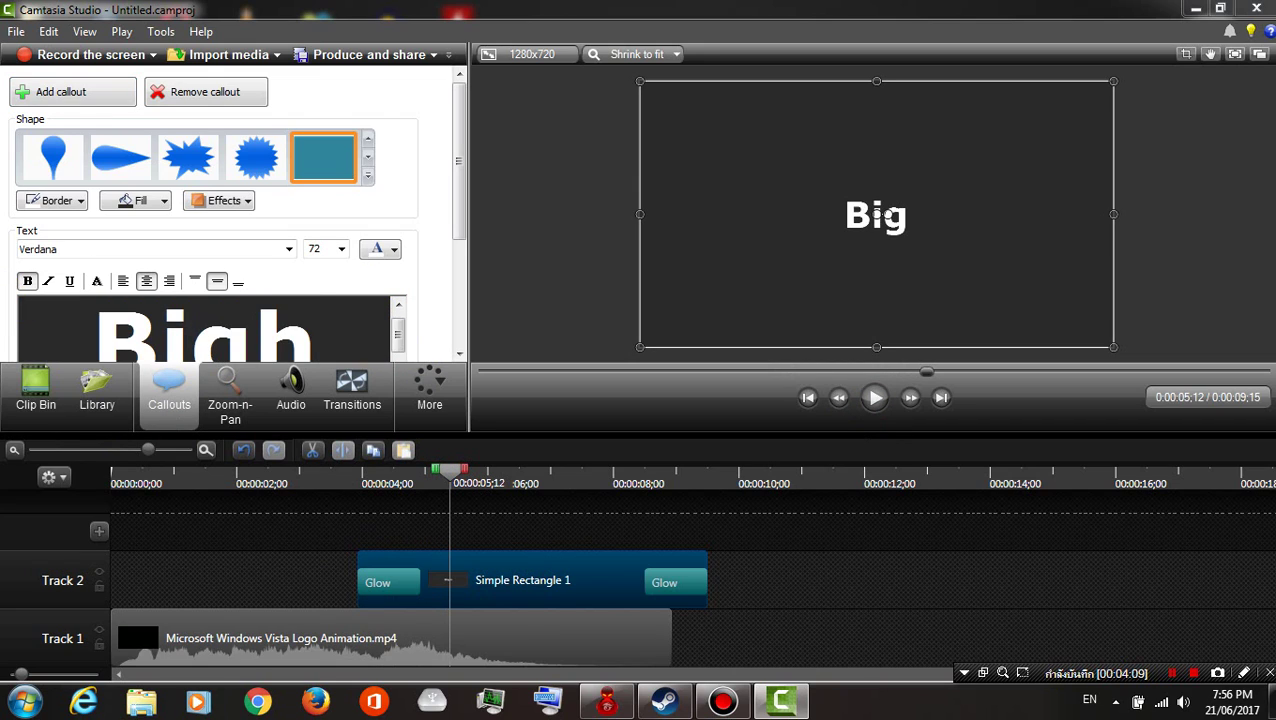
{"action": "type", "text": "boss"}
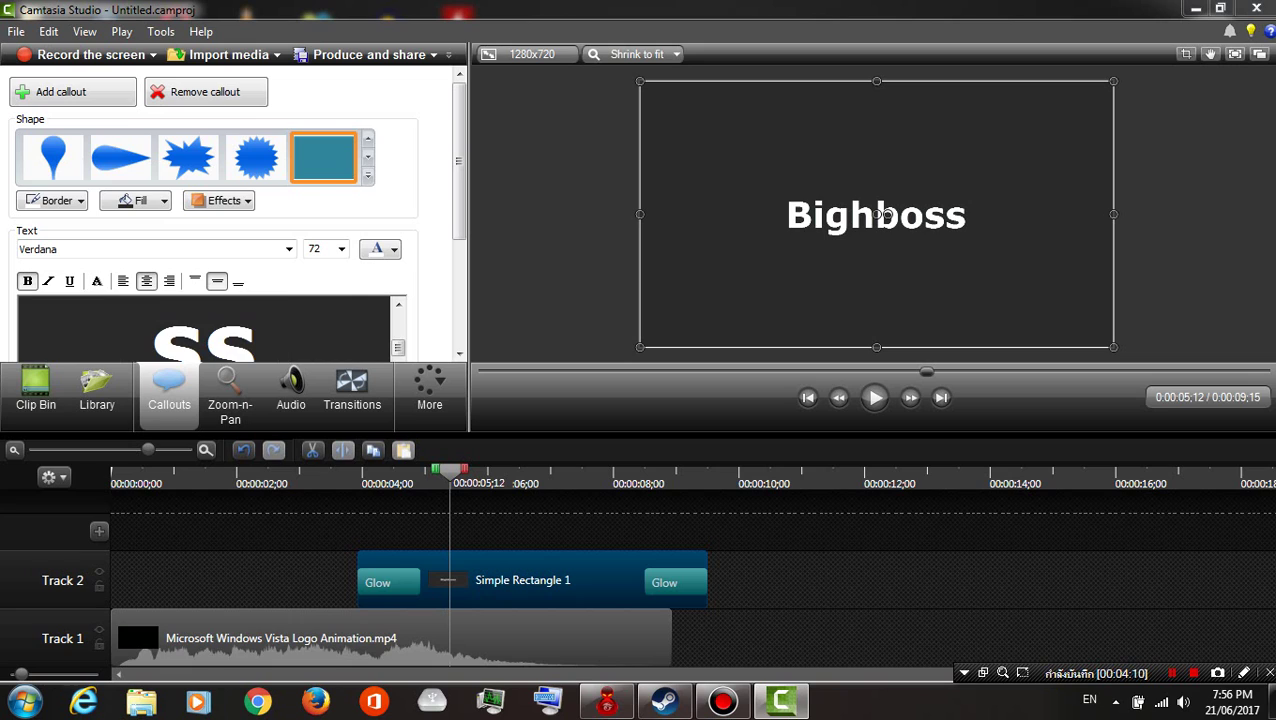
{"action": "key", "text": "BackSpace"}
{"action": "key", "text": "BackSpace"}
{"action": "key", "text": "BackSpace"}
{"action": "key", "text": "BackSpace"}
{"action": "key", "text": "BackSpace"}
{"action": "type", "text": "bo"}
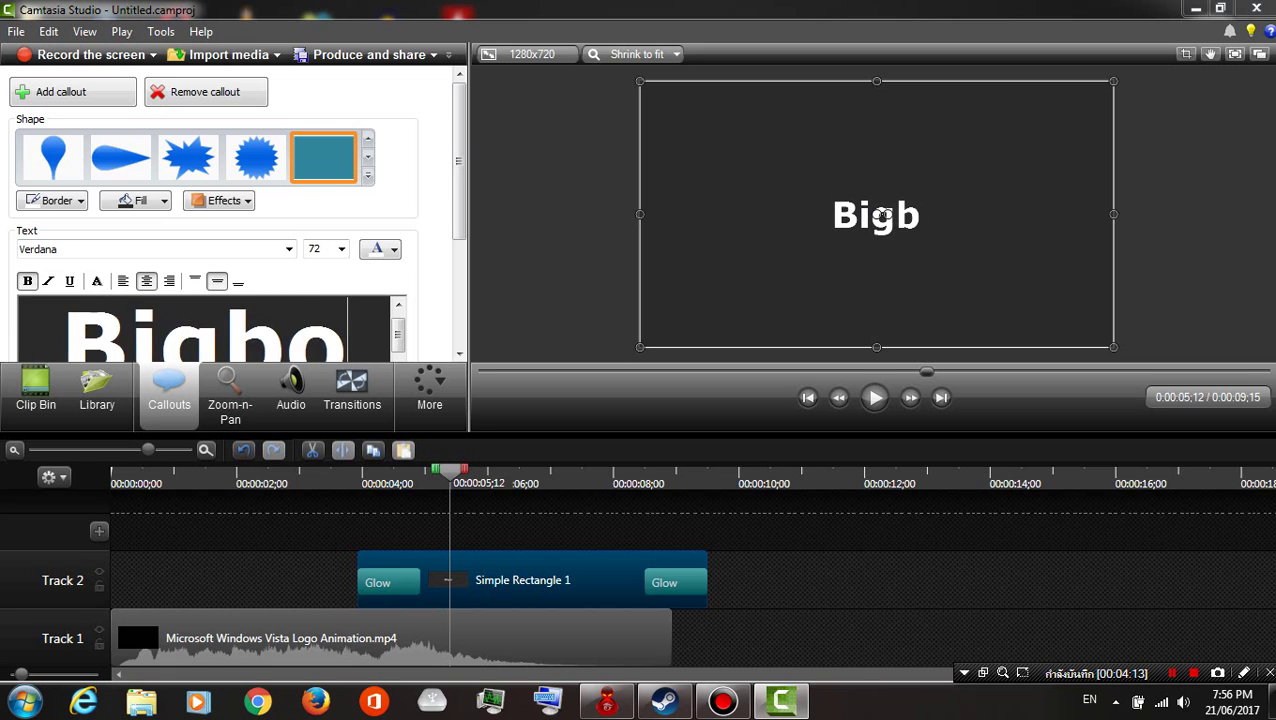
{"action": "type", "text": "ss Cst"}
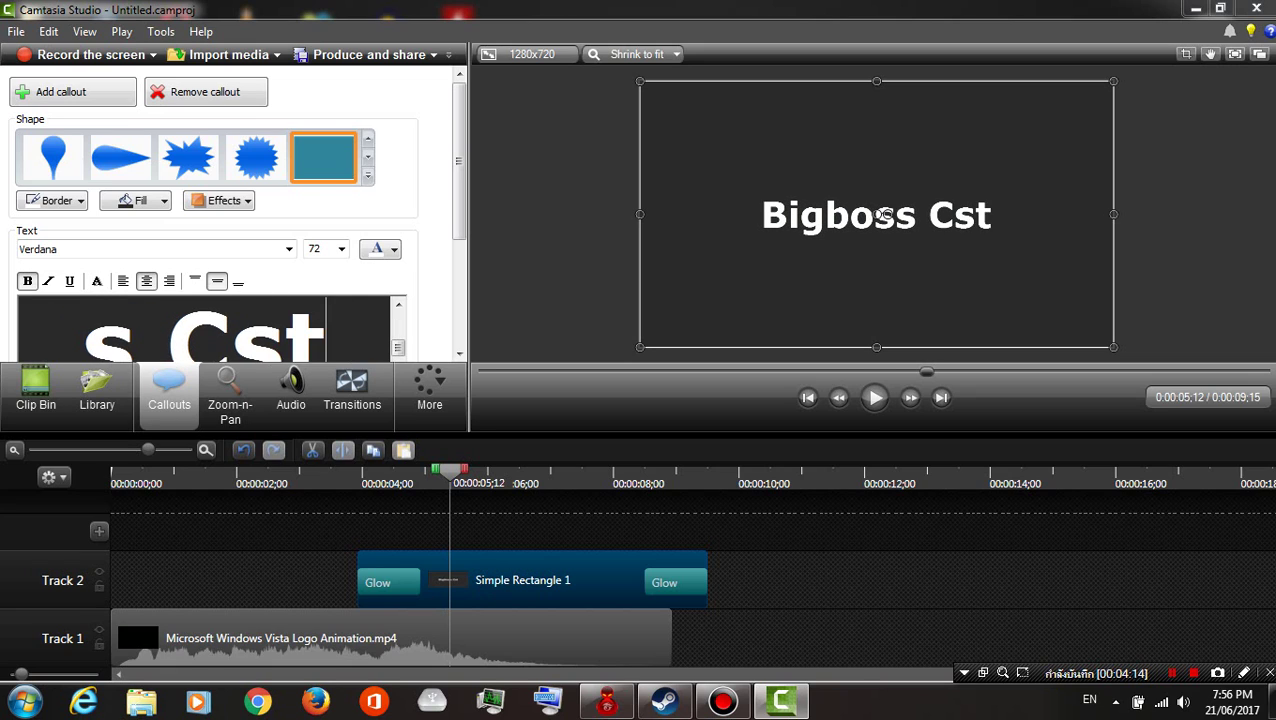
Step: Correct the end of the title callout text so that its first line reads "Bigboss CastGaming"
{"action": "key", "text": "BackSpace"}
{"action": "key", "text": "BackSpace"}
{"action": "type", "text": "ats"}
{"action": "key", "text": "BackSpace"}
{"action": "key", "text": "BackSpace"}
{"action": "type", "text": "s"}
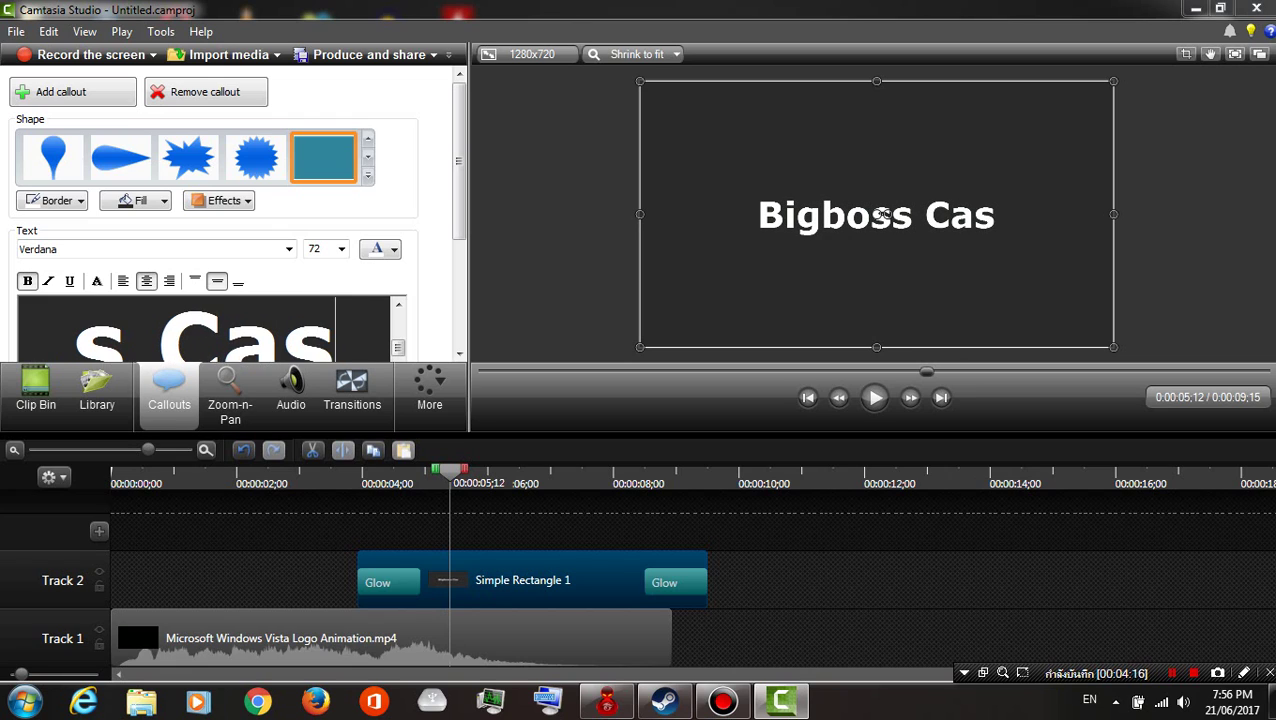
{"action": "type", "text": "tGaming"}
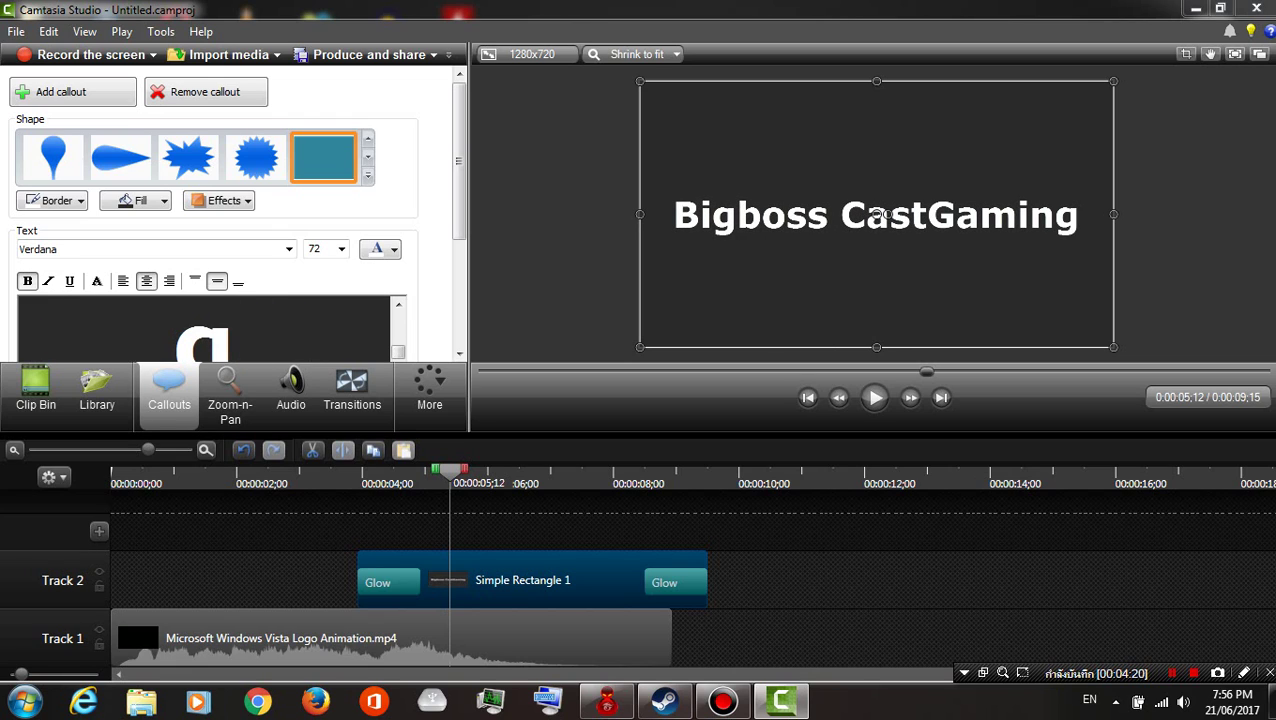
Step: Add a second line reading "Production Present" to the title callout text
{"action": "key", "text": "Return"}
{"action": "type", "text": "Pro"}
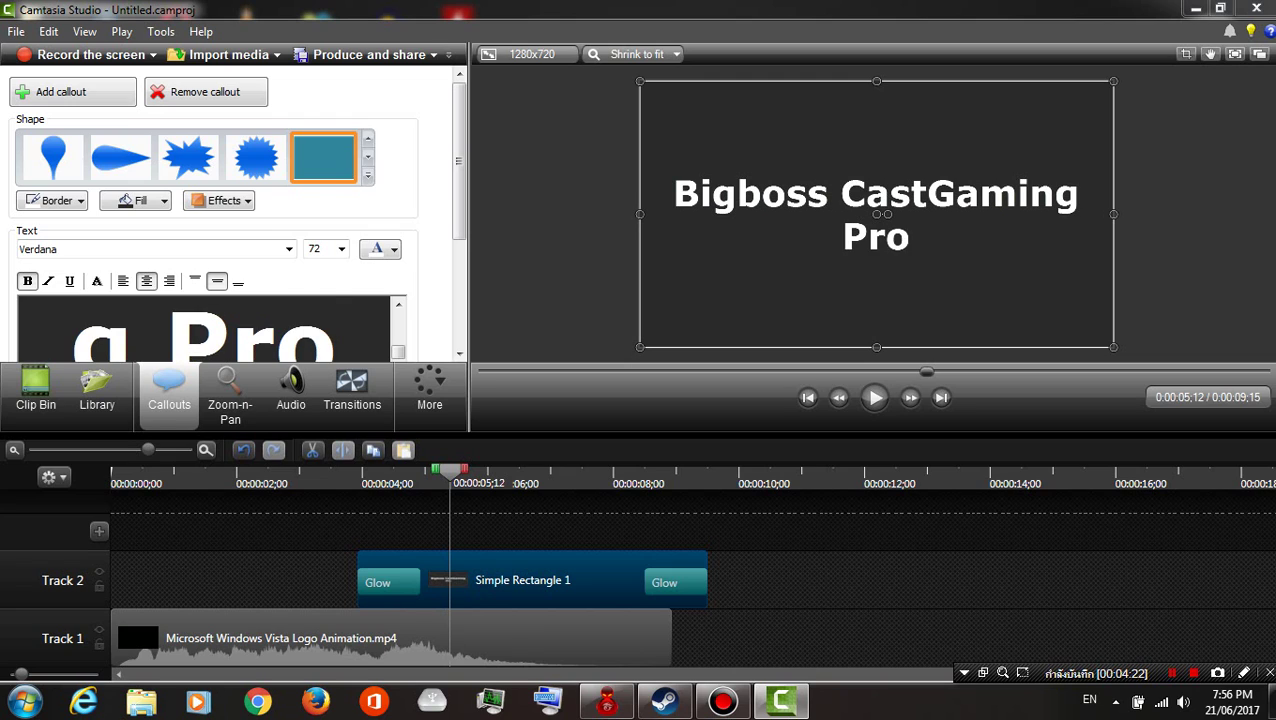
{"action": "key", "text": "BackSpace"}
{"action": "key", "text": "BackSpace"}
{"action": "type", "text": "roduc"}
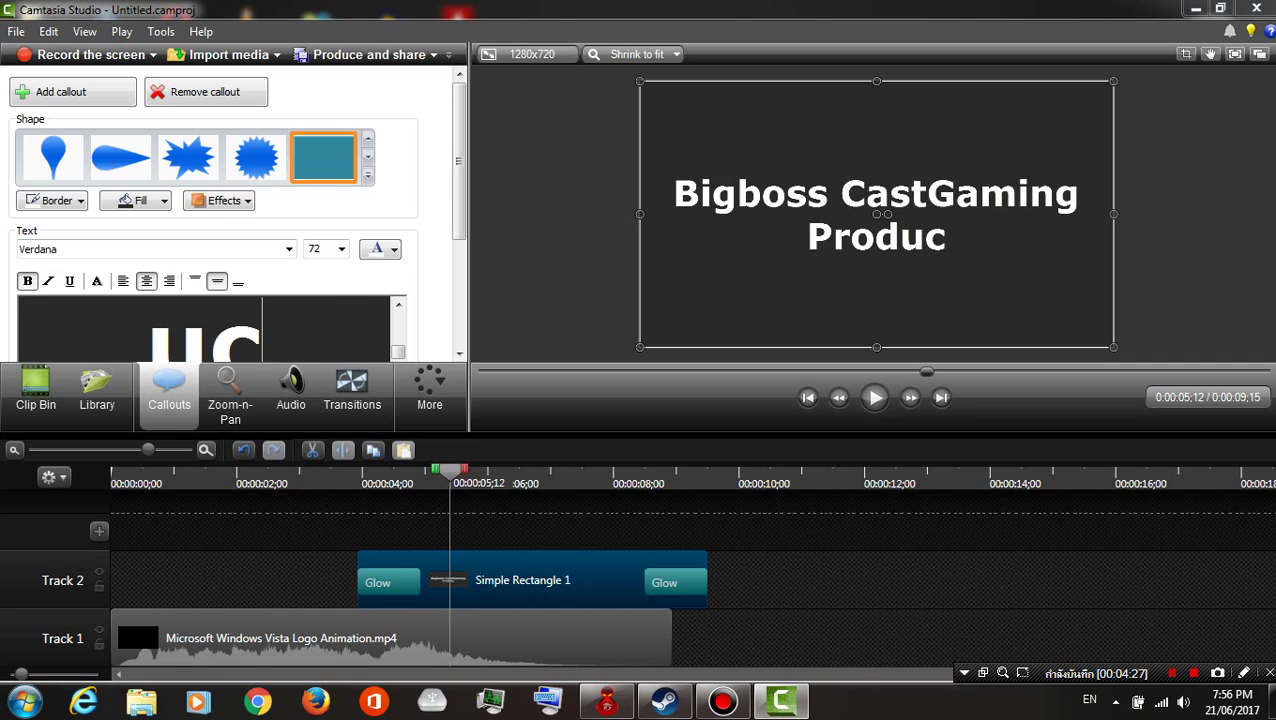
{"action": "type", "text": "tion Pre"}
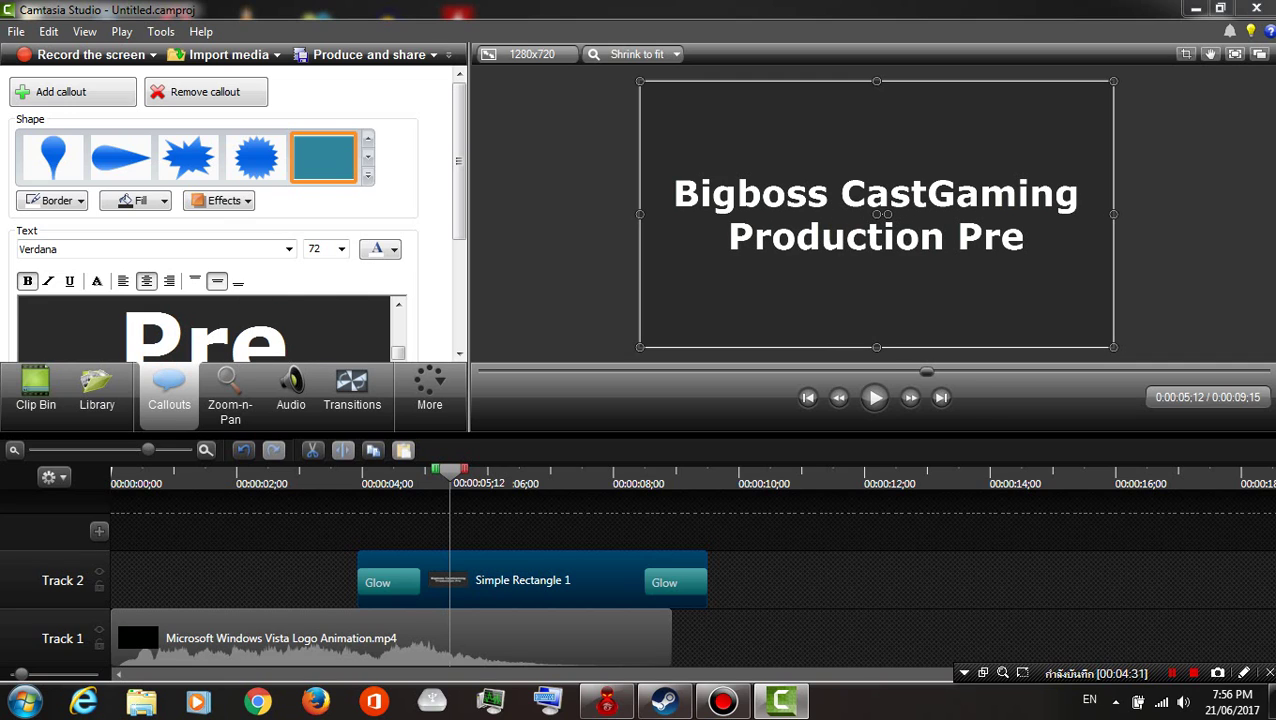
{"action": "type", "text": "sent"}
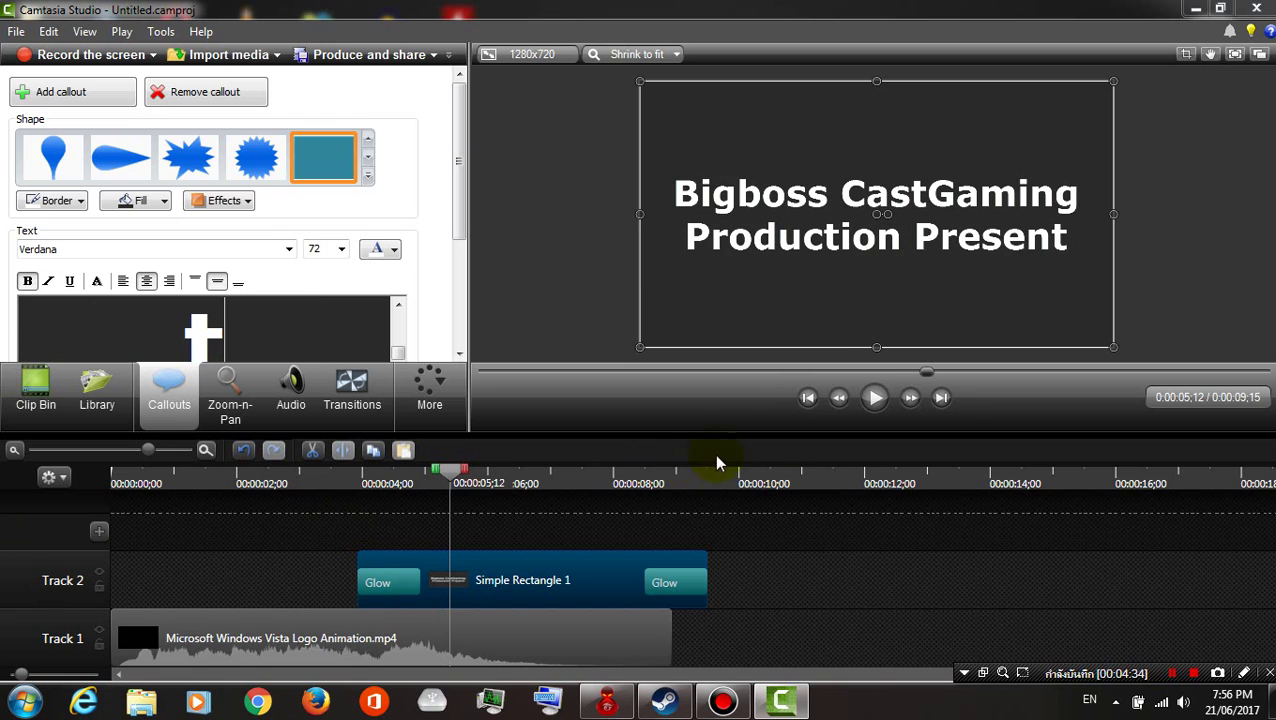
Step: Preview the project with the new title text, zoom out the timeline and replay from the beginning to the end
{"action": "left_click", "coordinate": [876, 398]}
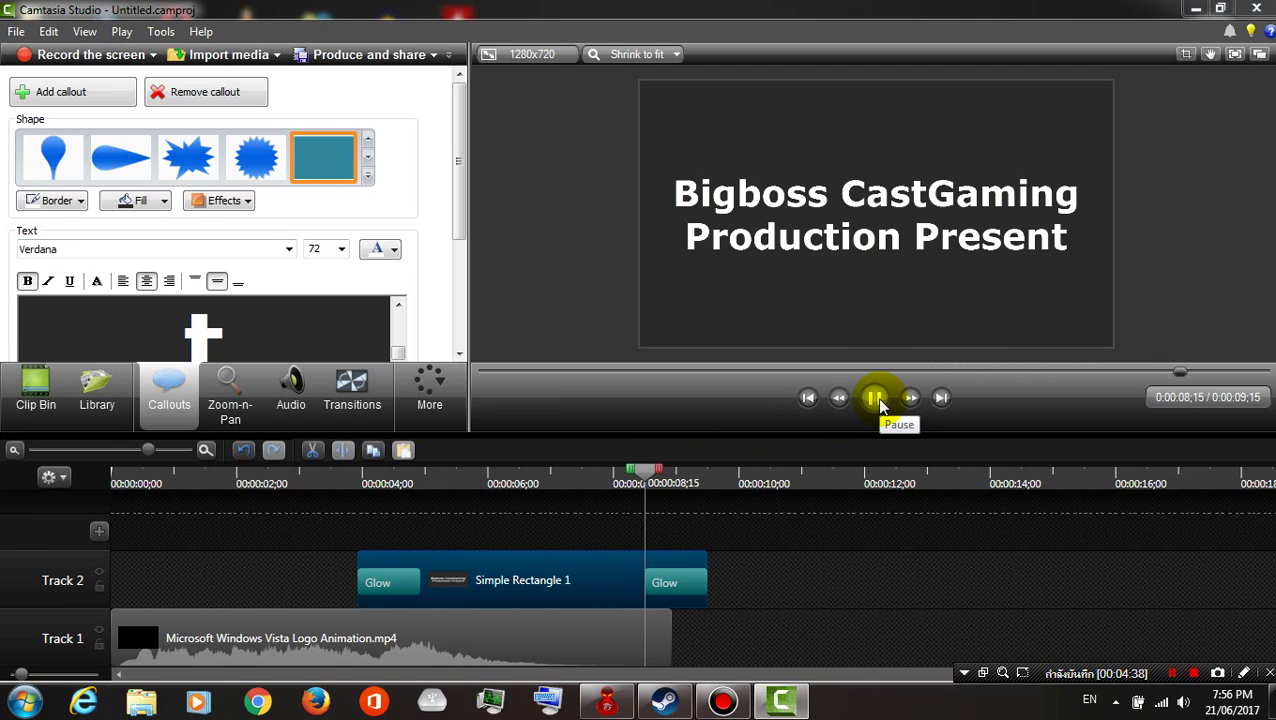
{"action": "left_click", "coordinate": [876, 397]}
{"action": "left_click", "coordinate": [877, 398]}
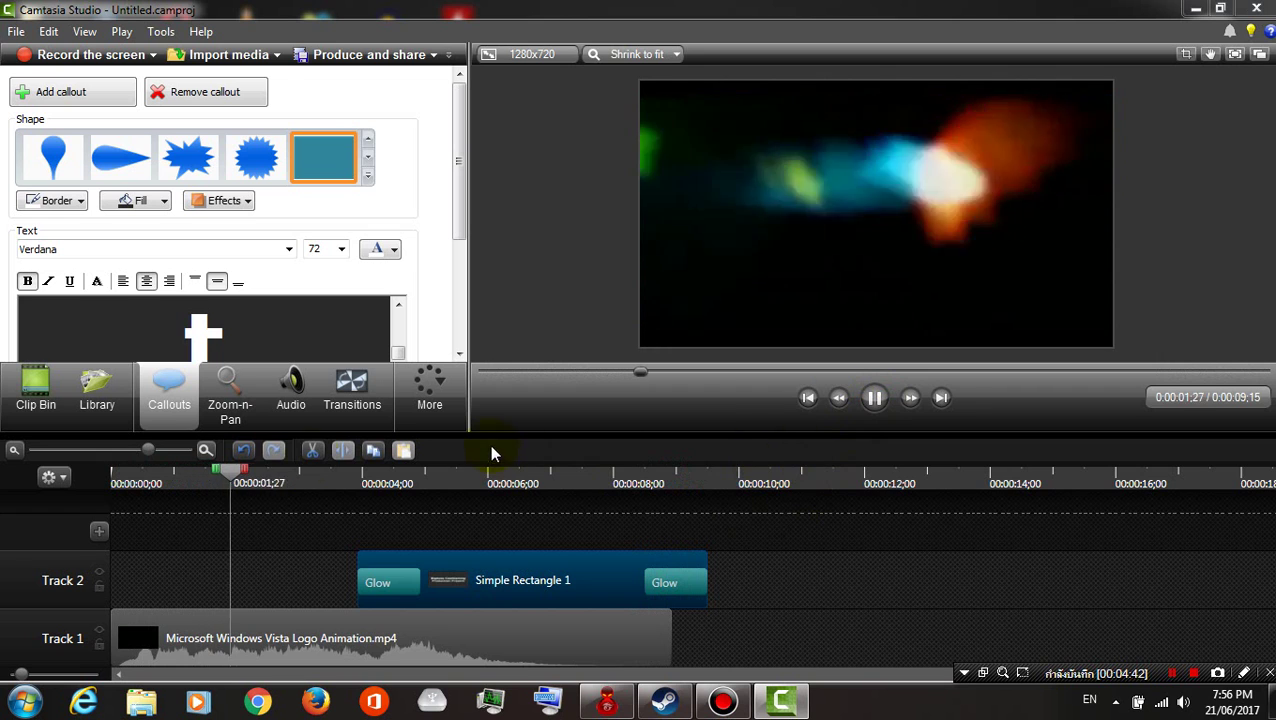
{"action": "left_click_drag", "start_coordinate": [136, 455], "coordinate": [108, 447]}
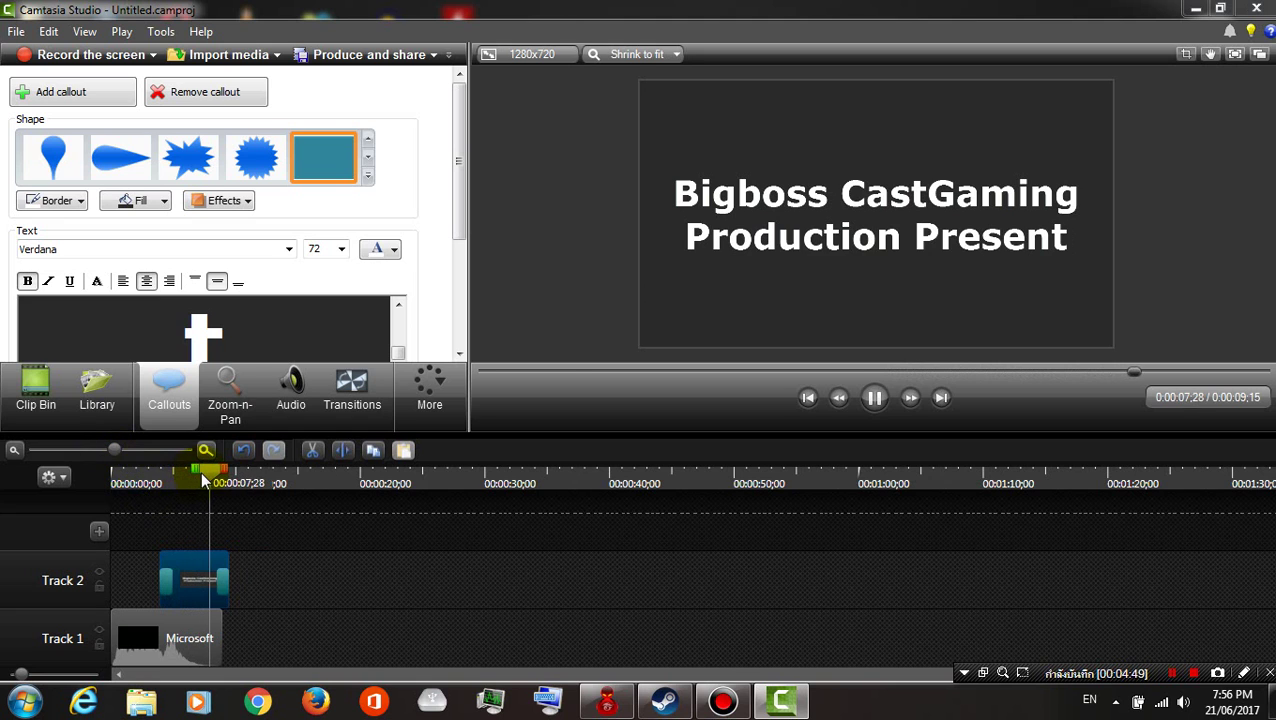
{"action": "left_click_drag", "start_coordinate": [203, 475], "coordinate": [118, 481]}
{"action": "left_click", "coordinate": [876, 399]}
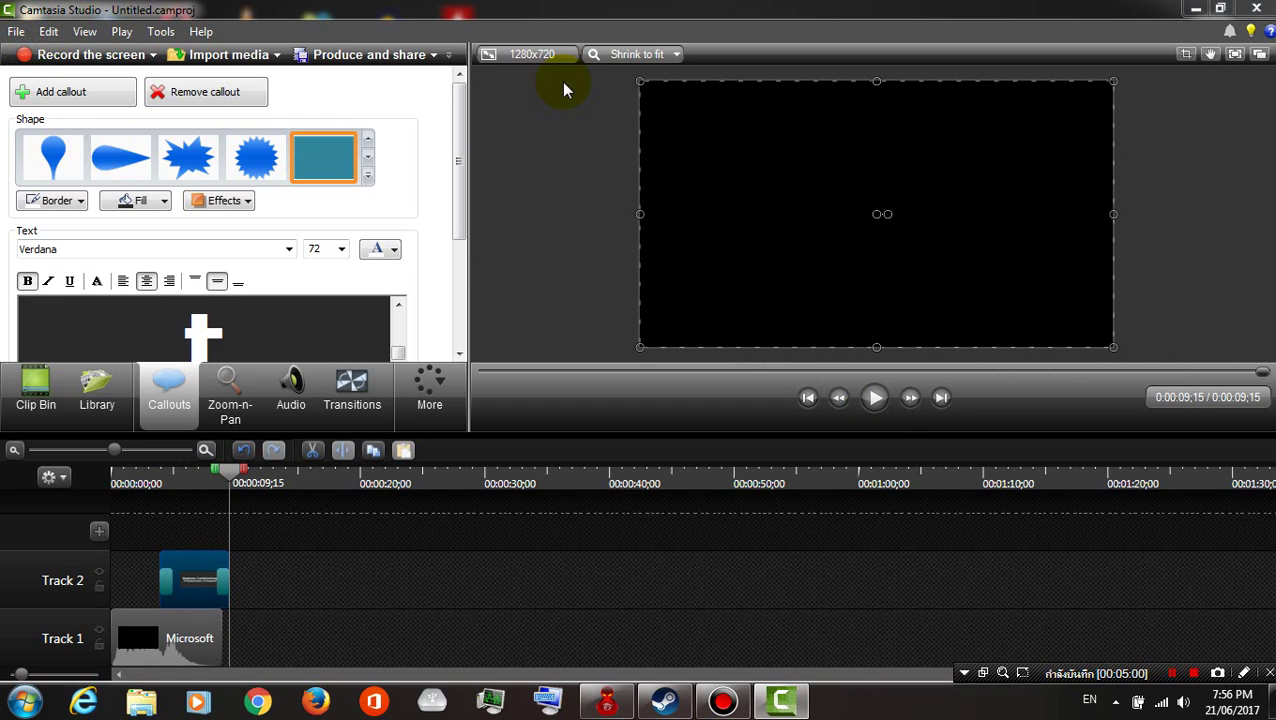
Step: Save the project under the file name INTRO5 in the Camtasia Studio documents folder
{"action": "left_click", "coordinate": [16, 31]}
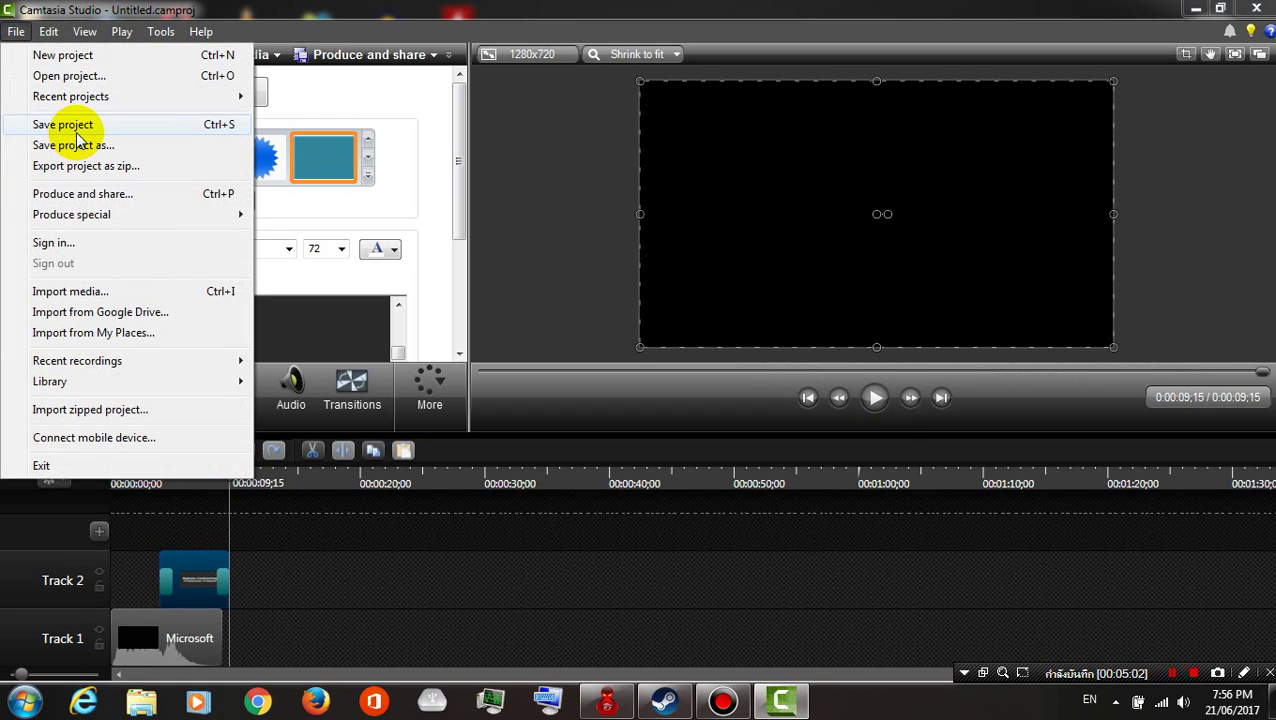
{"action": "left_click", "coordinate": [16, 31]}
{"action": "left_click", "coordinate": [16, 31]}
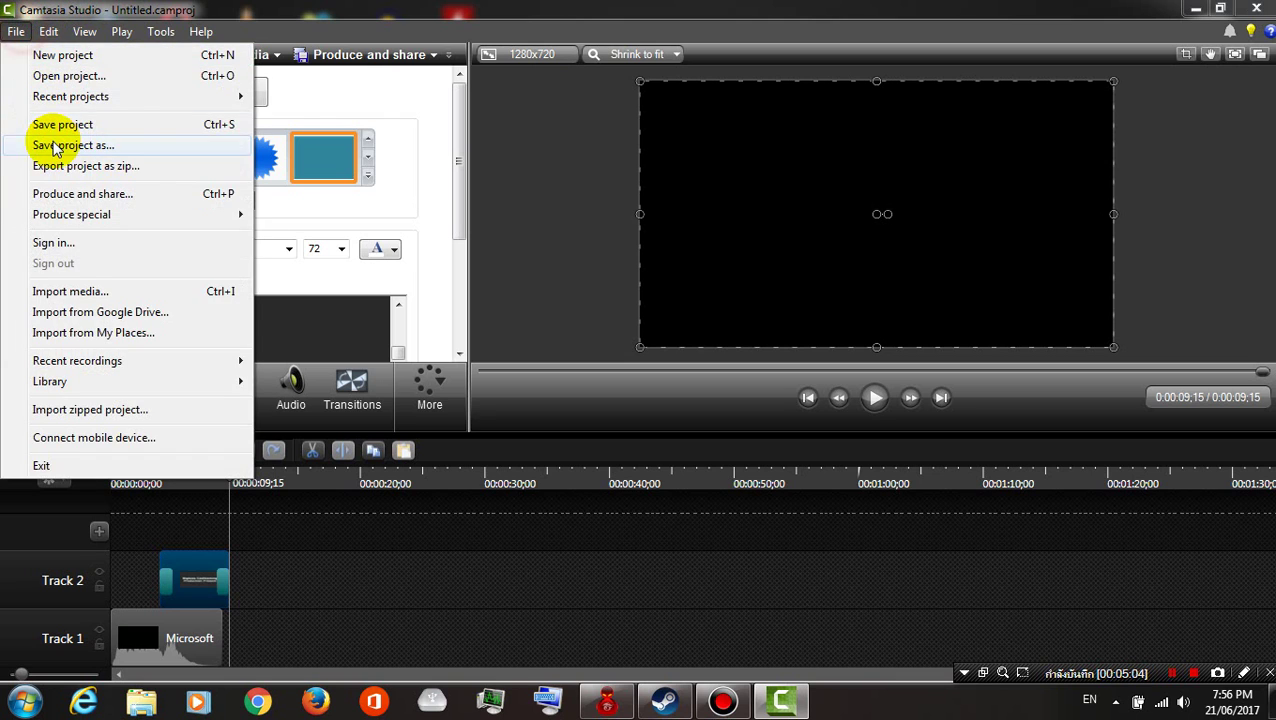
{"action": "left_click", "coordinate": [62, 125]}
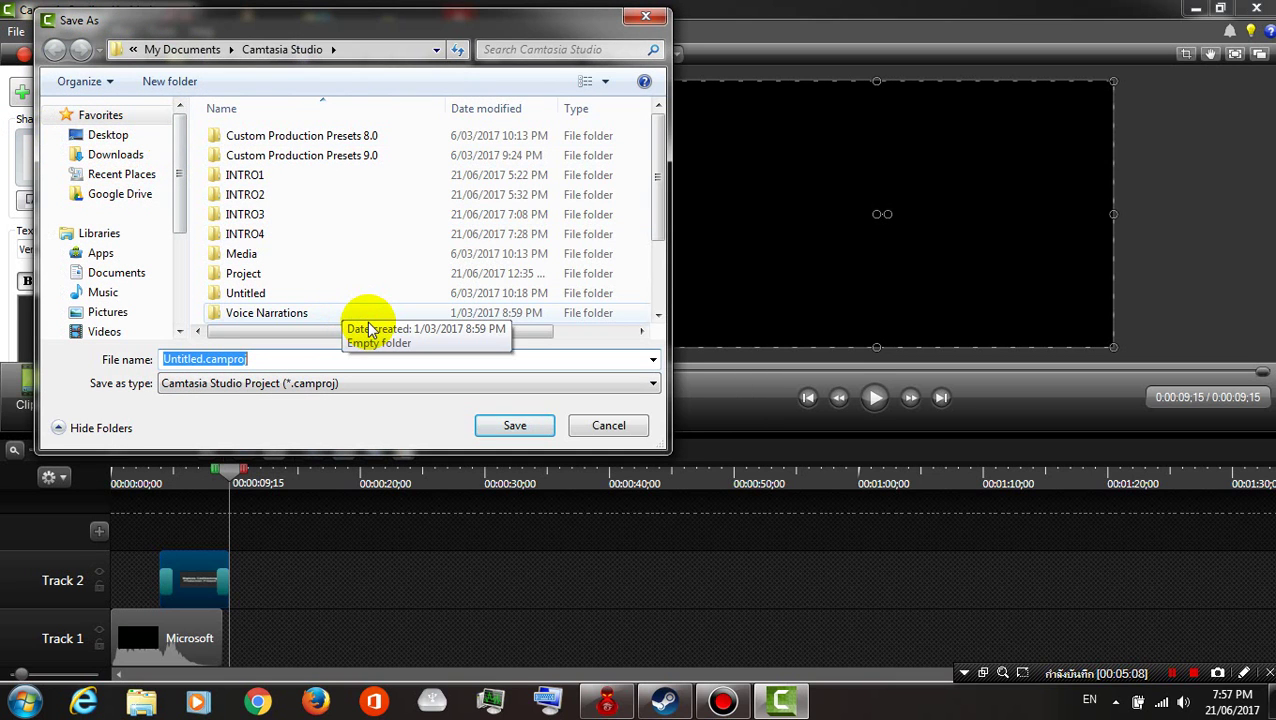
{"action": "type", "text": "INTRO"}
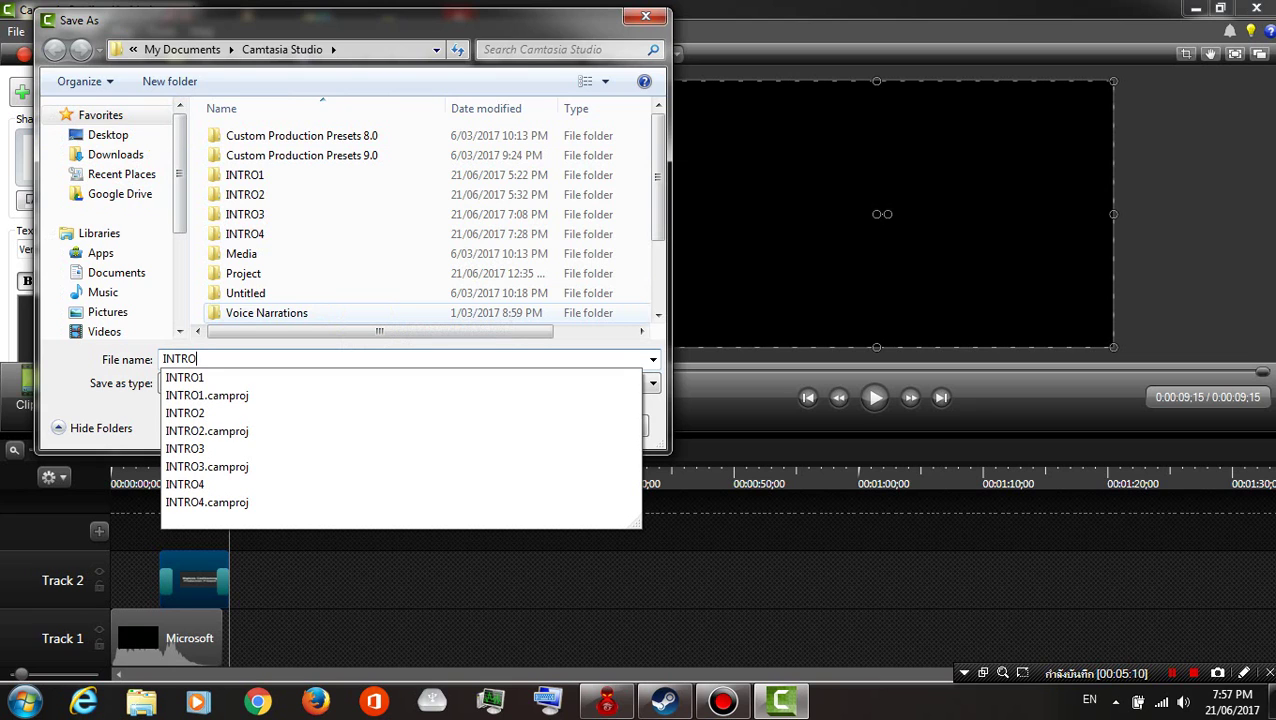
{"action": "type", "text": "5"}
{"action": "left_click", "coordinate": [521, 428]}
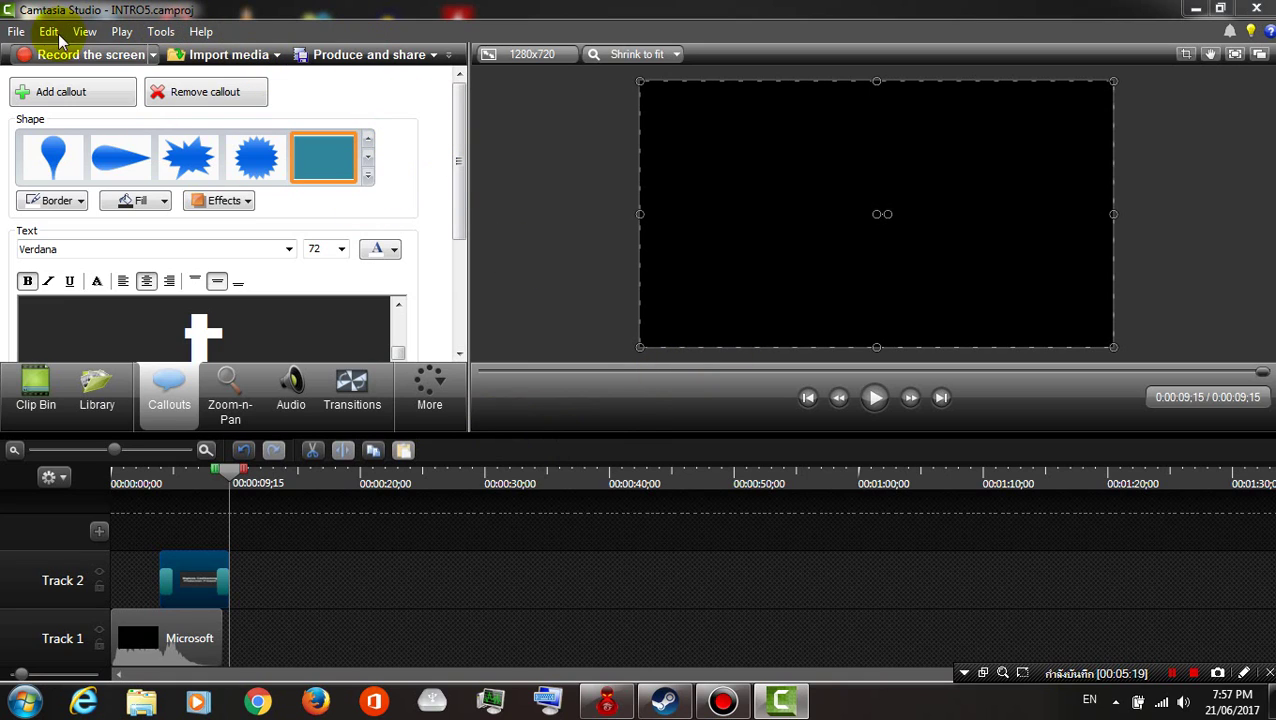
Step: Start producing the video and choose the "MP4 with Smart Player (up to 1080p)" preset
{"action": "left_click", "coordinate": [419, 58]}
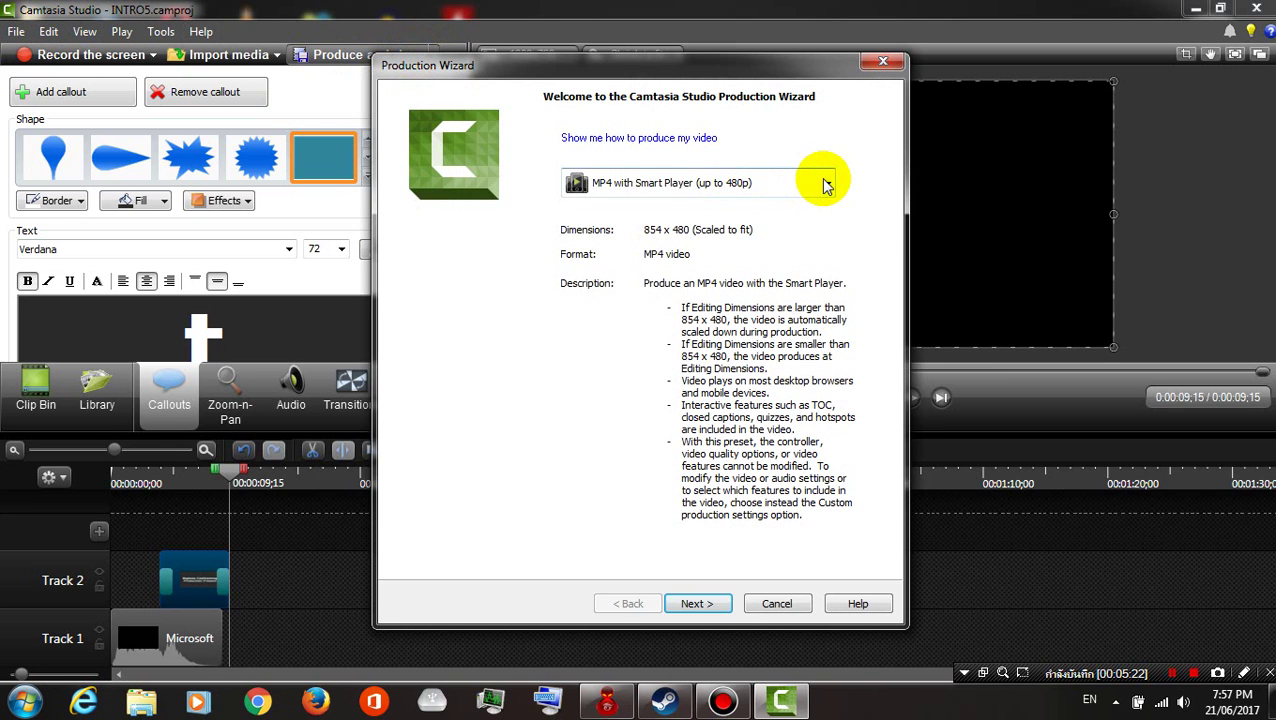
{"action": "left_click", "coordinate": [829, 181]}
{"action": "left_click", "coordinate": [829, 181]}
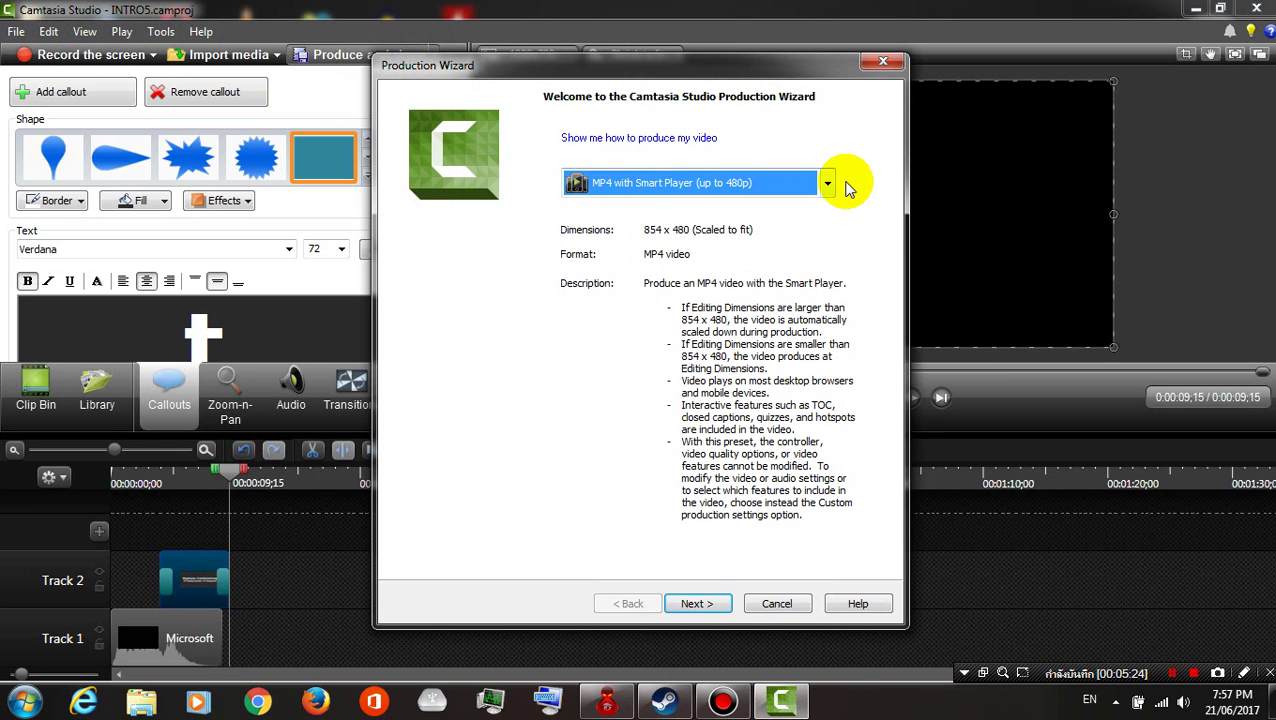
{"action": "left_click", "coordinate": [829, 181]}
{"action": "left_click", "coordinate": [748, 533]}
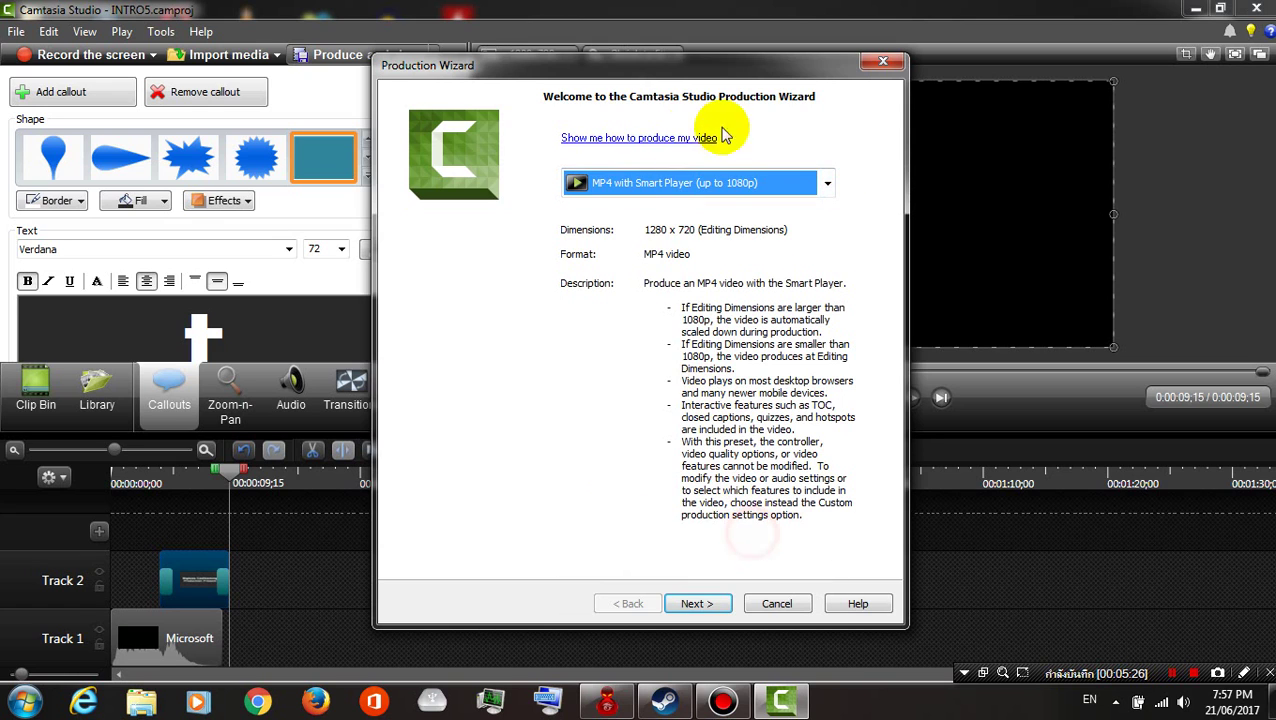
Step: Look through the production presets, keep "MP4 with Smart Player (up to 1080p)" and produce the video with the name INTRO5
{"action": "left_click", "coordinate": [827, 179]}
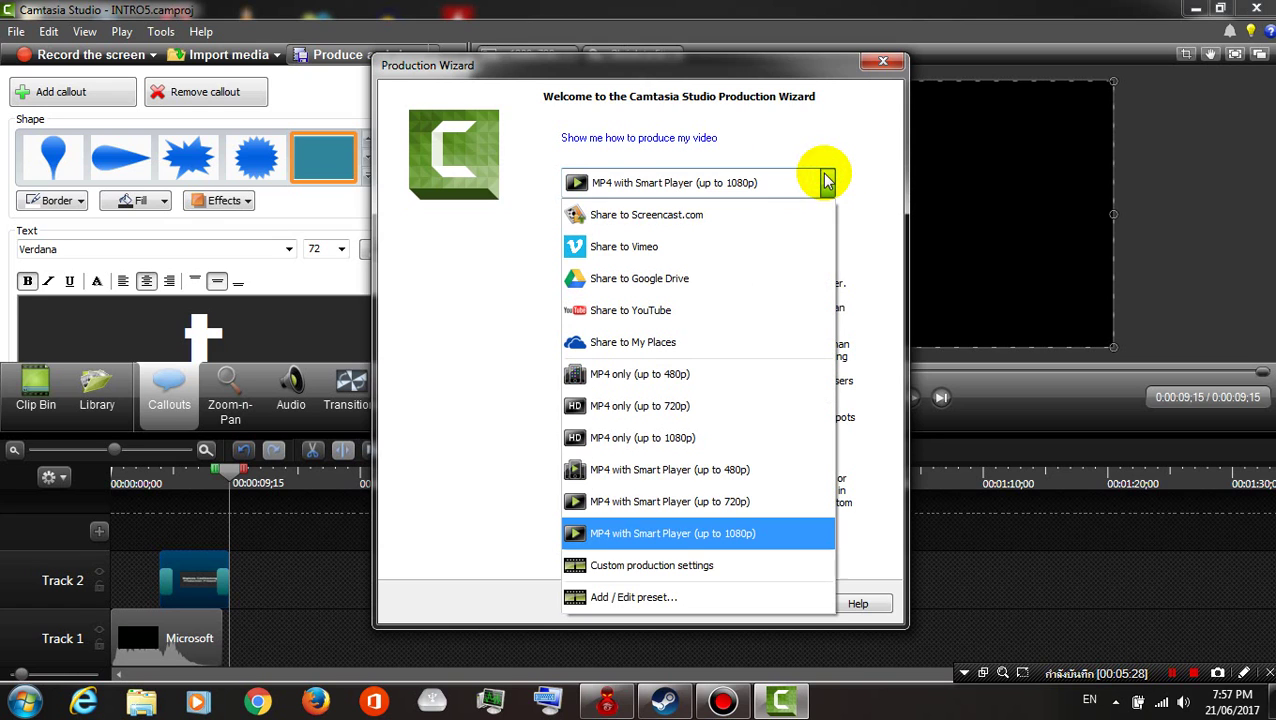
{"action": "left_click", "coordinate": [826, 179]}
{"action": "left_click", "coordinate": [826, 179]}
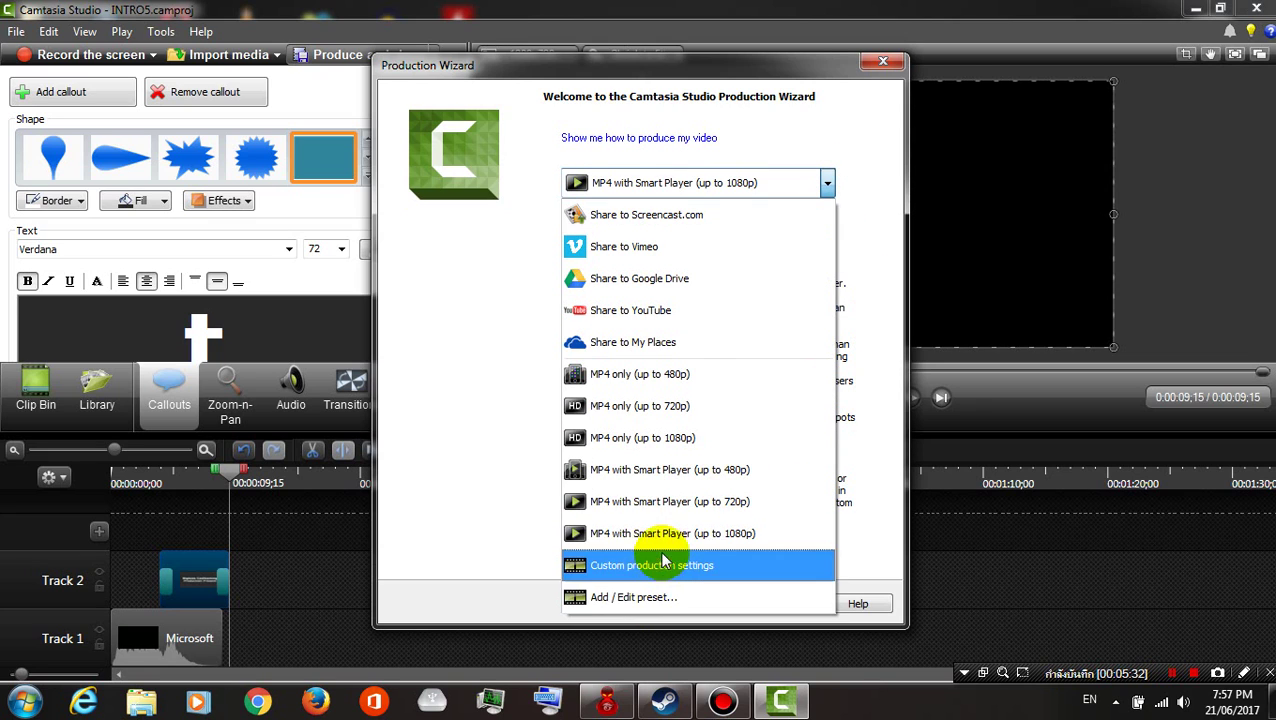
{"action": "left_click", "coordinate": [590, 533]}
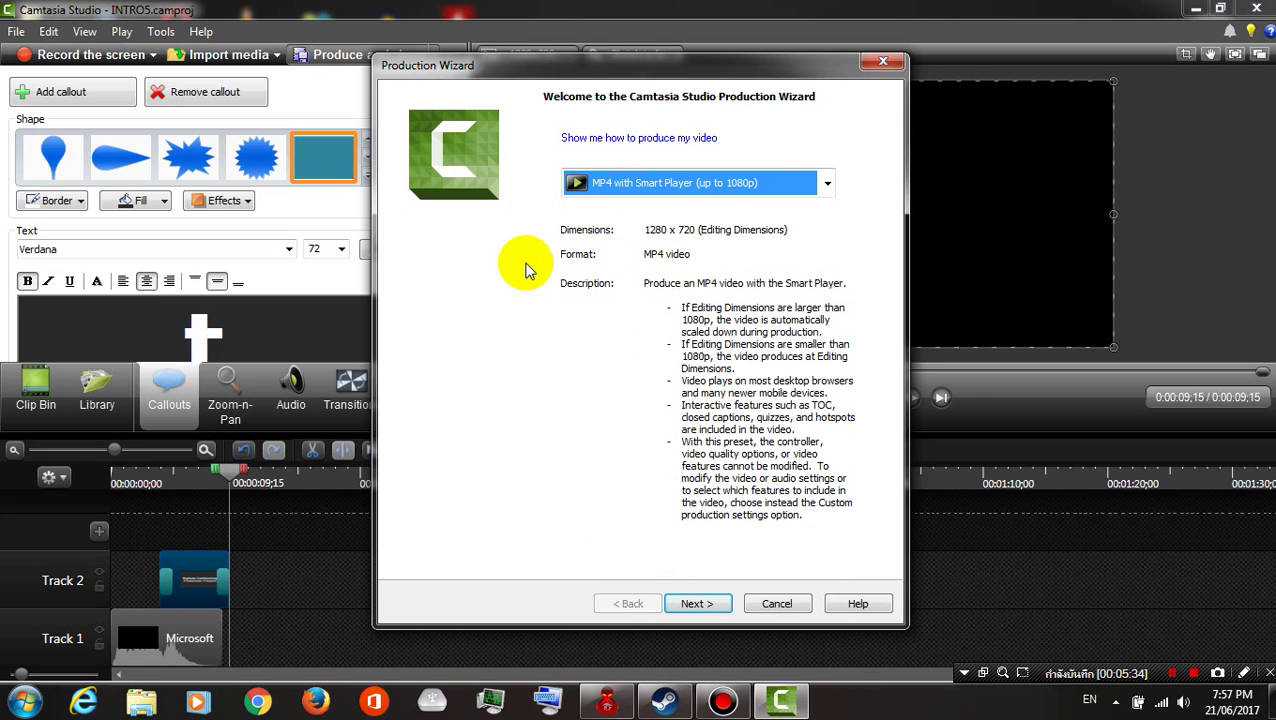
{"action": "left_click", "coordinate": [705, 603]}
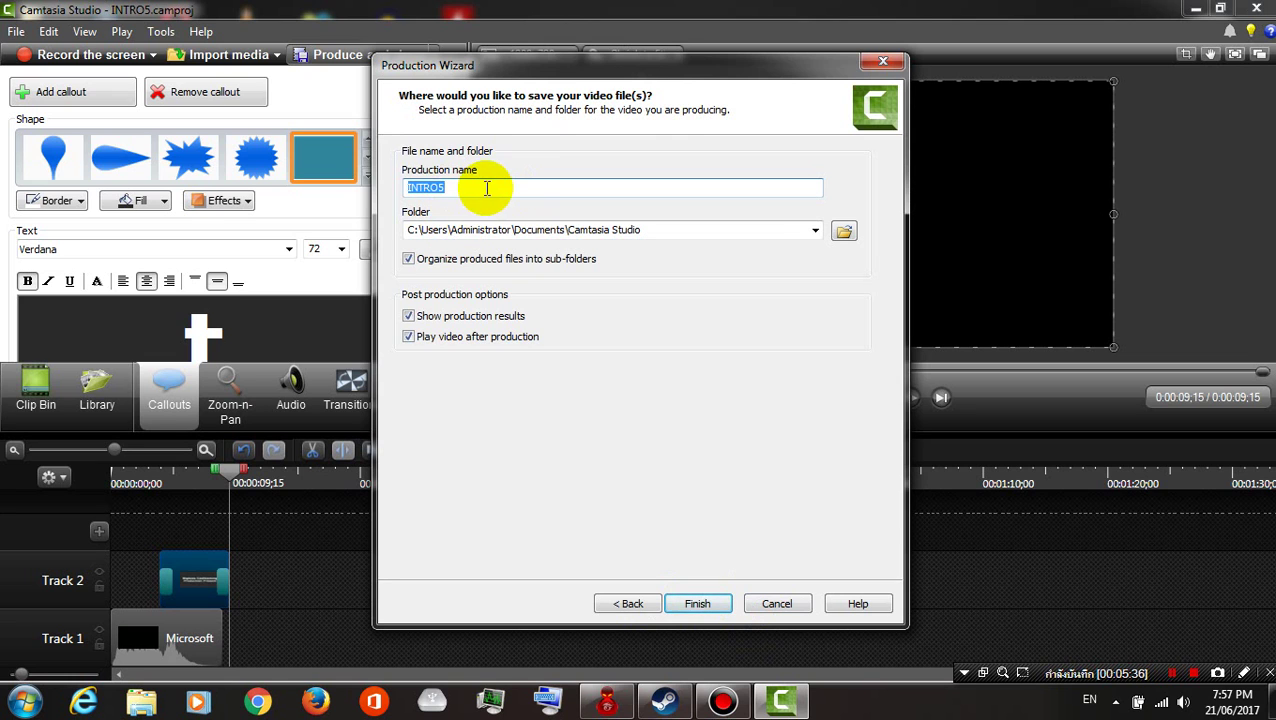
{"action": "left_click", "coordinate": [710, 603]}
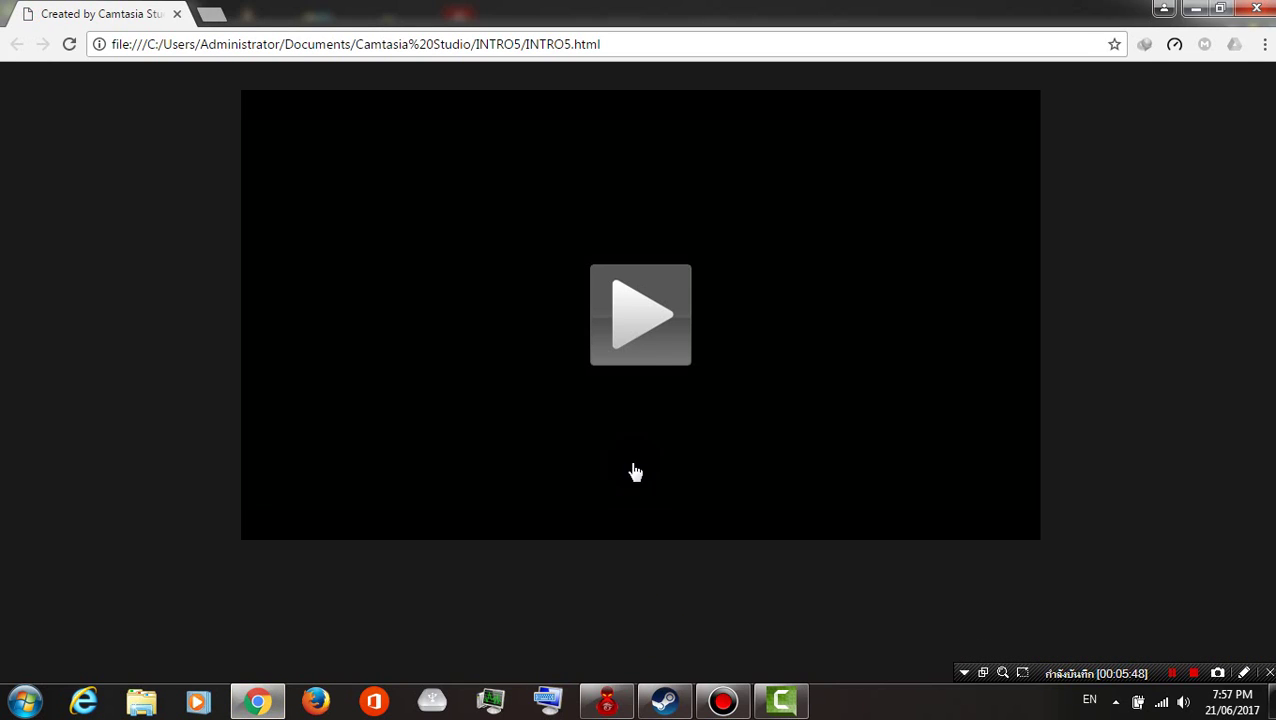
Step: Play the produced INTRO5 video in the browser, and close the browser and the production results
{"action": "left_click", "coordinate": [641, 338]}
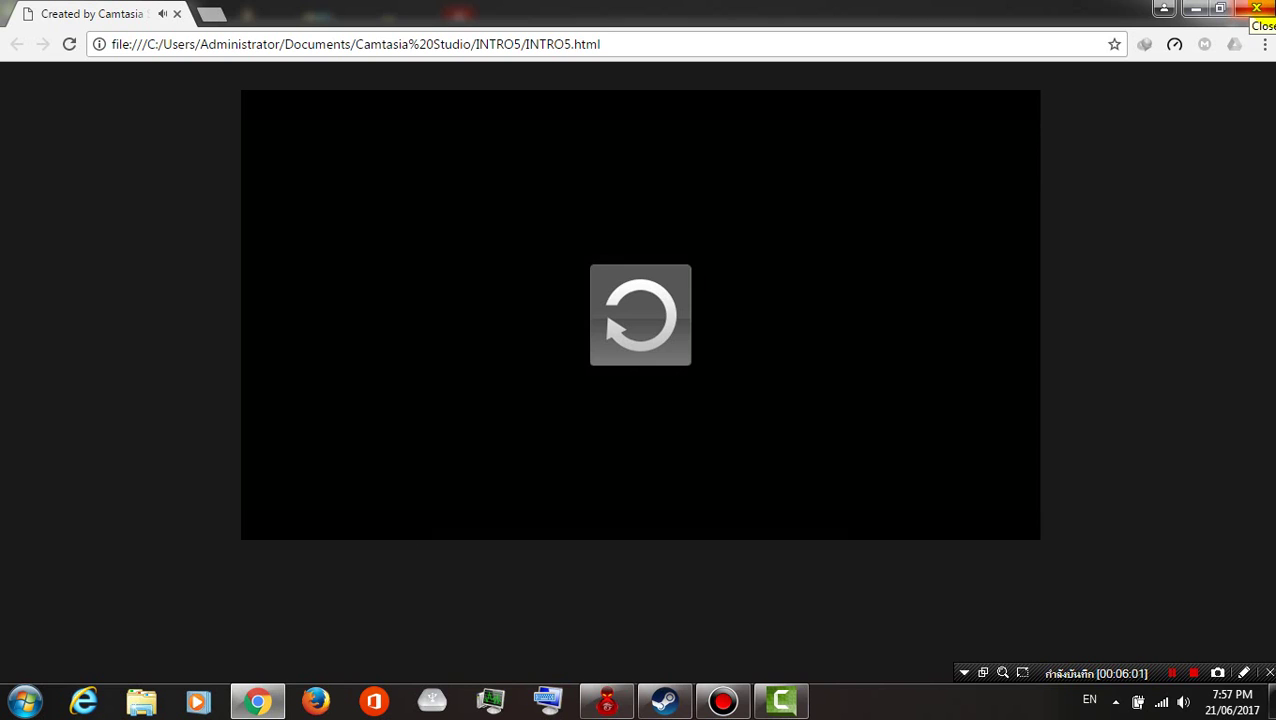
{"action": "left_click", "coordinate": [1256, 8]}
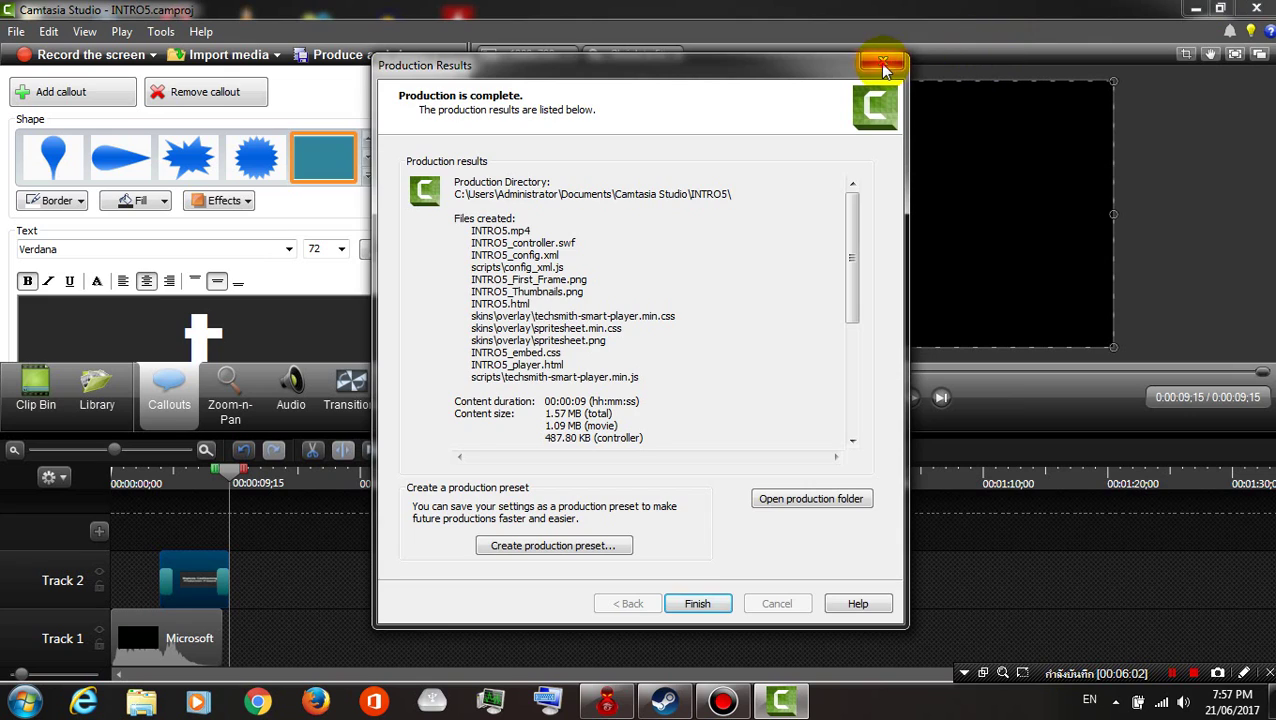
{"action": "key", "text": "Return"}
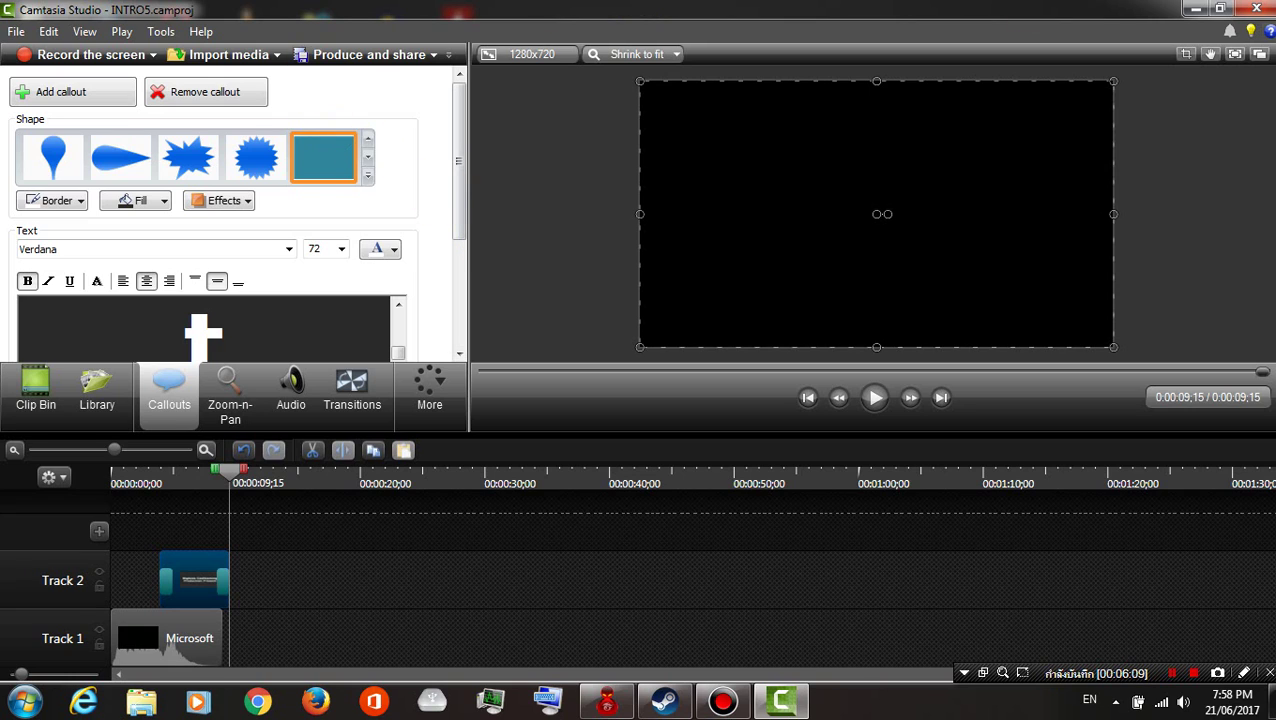
Step: Minimize the video editor and refresh the Windows desktop several times
{"action": "left_click", "coordinate": [1197, 8]}
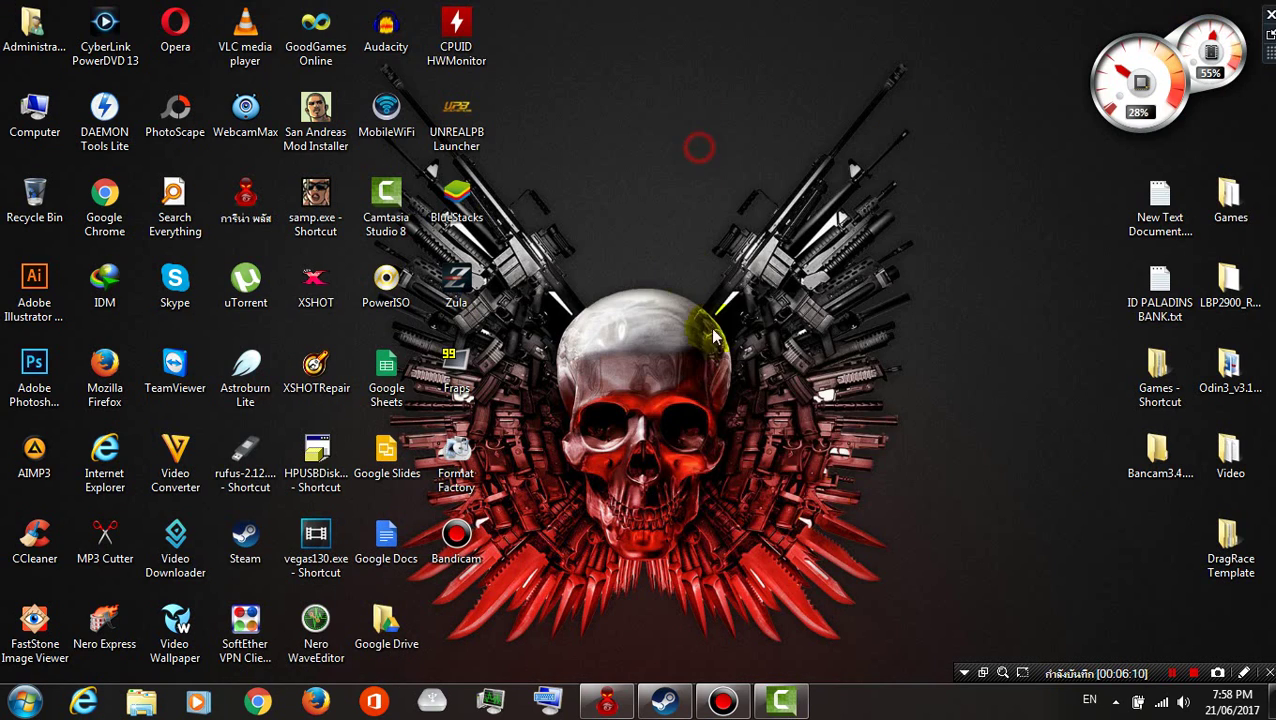
{"action": "right_click", "coordinate": [684, 262]}
{"action": "left_click", "coordinate": [732, 336]}
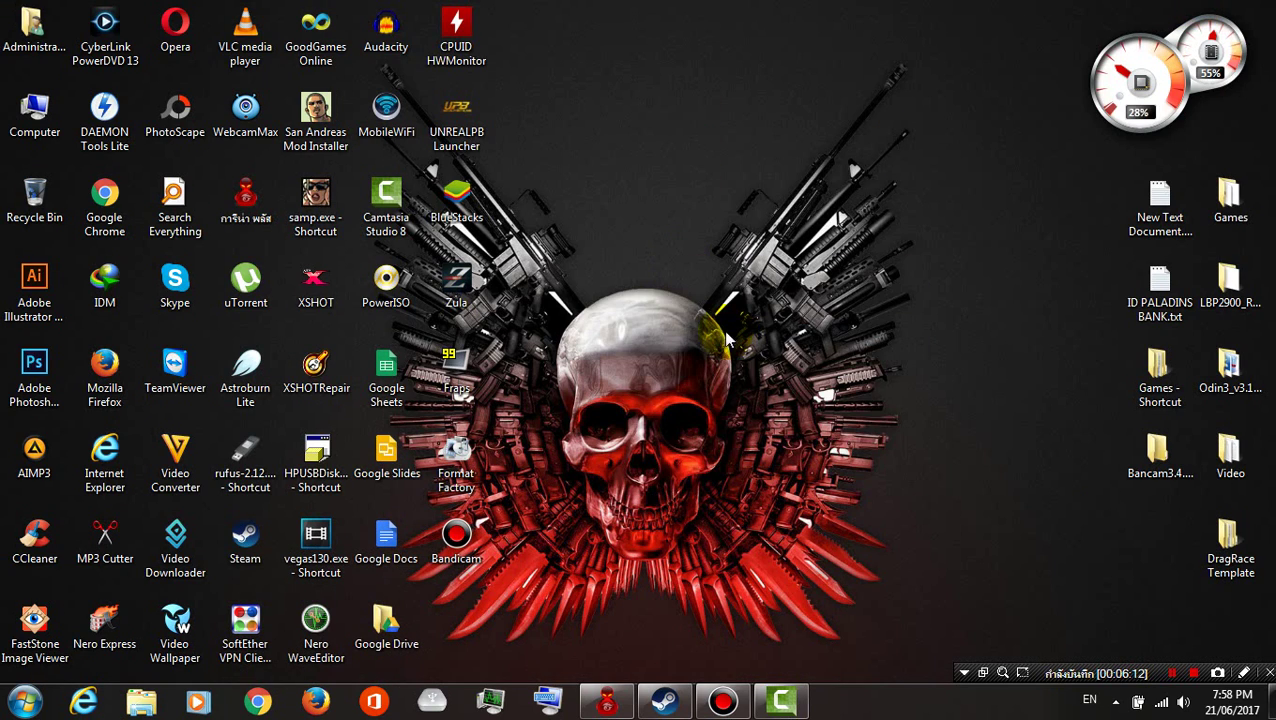
{"action": "right_click", "coordinate": [606, 140]}
{"action": "left_click", "coordinate": [650, 215]}
{"action": "right_click", "coordinate": [624, 162]}
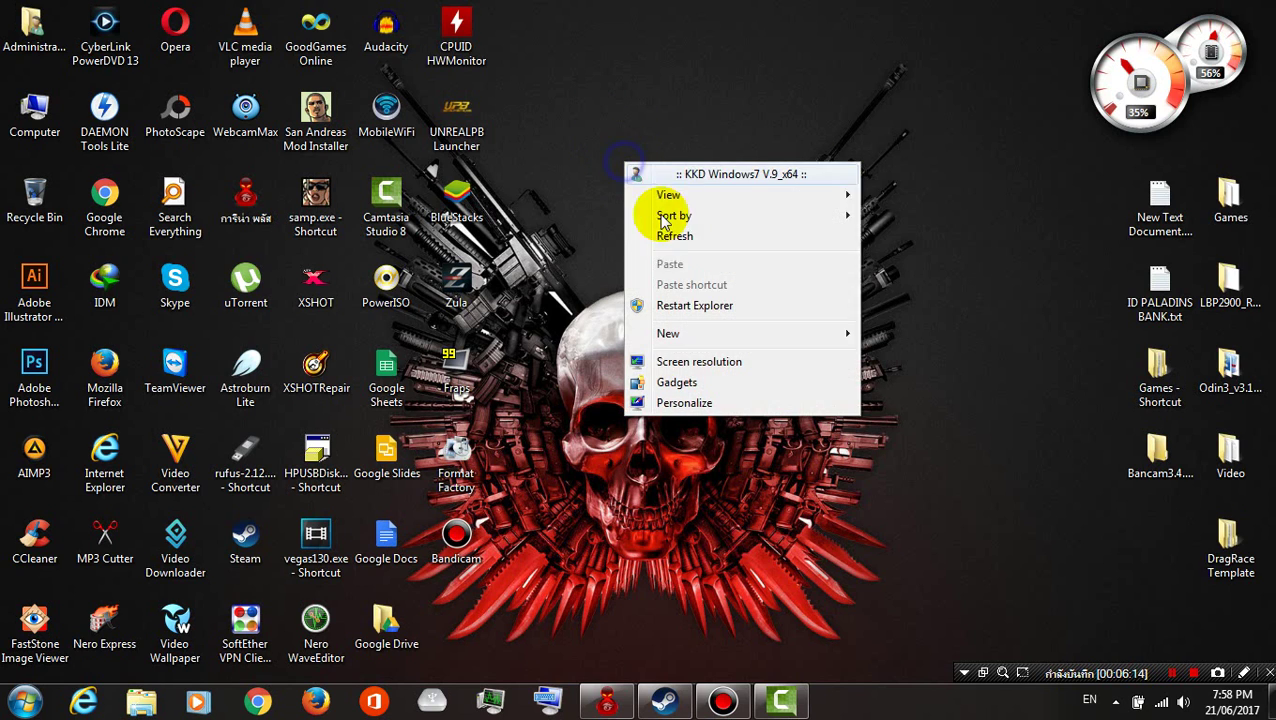
{"action": "left_click", "coordinate": [673, 238]}
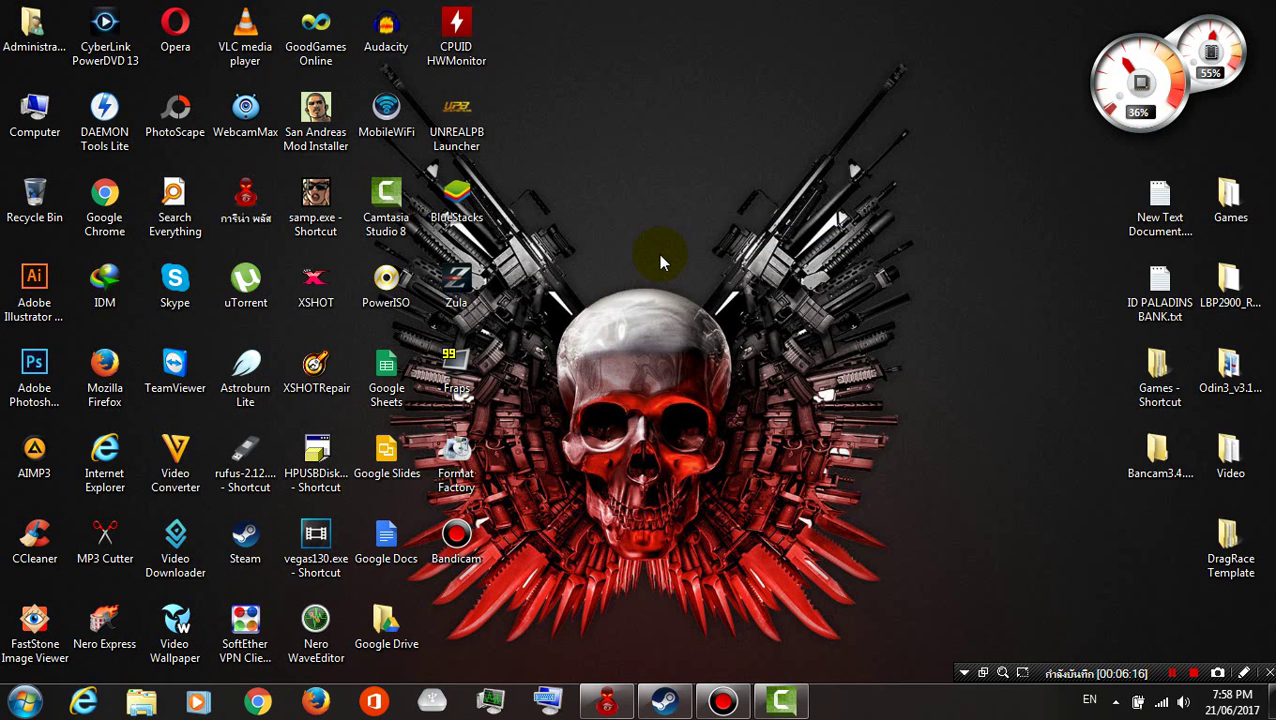